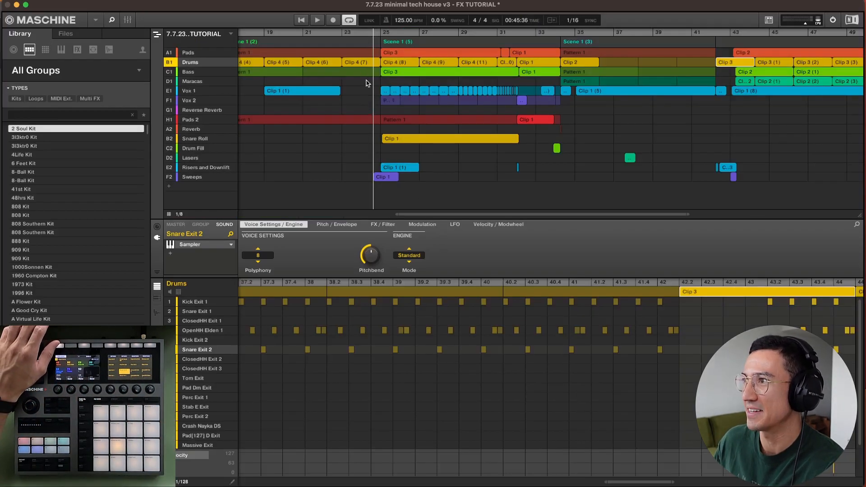
Step: Play the arrangement from just before Scene 1 (5) and reposition playback near bar 33 to hear the drop
key(space)
key(space)
click(545, 34)
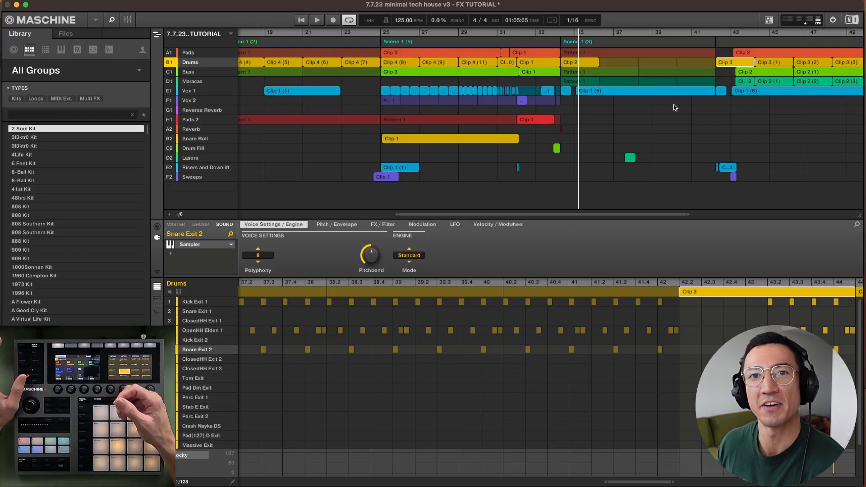
Step: Delete the Drum Fill, Lasers, Risers and Downlift, and Sweeps groups, and play the arrangement from about bar 23
click(200, 149)
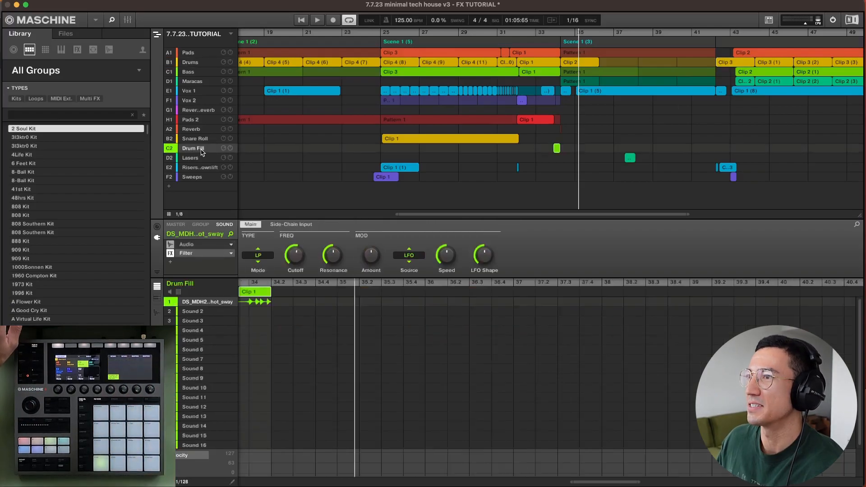
right_click(205, 168)
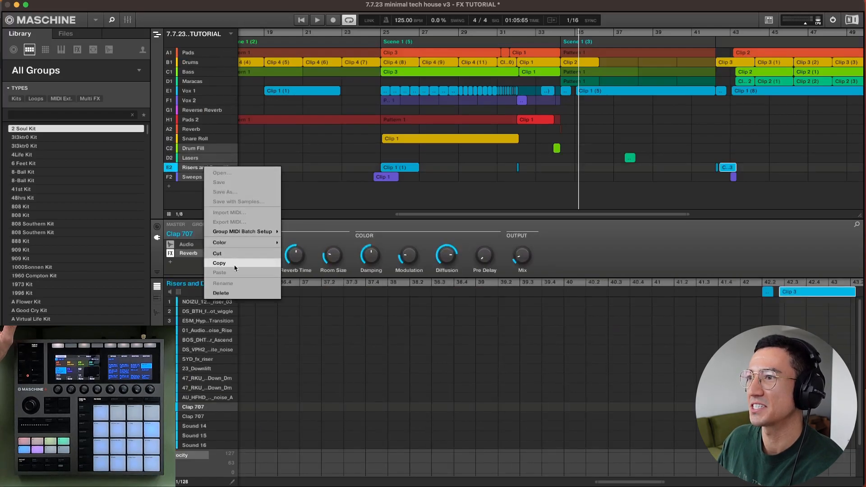
click(238, 294)
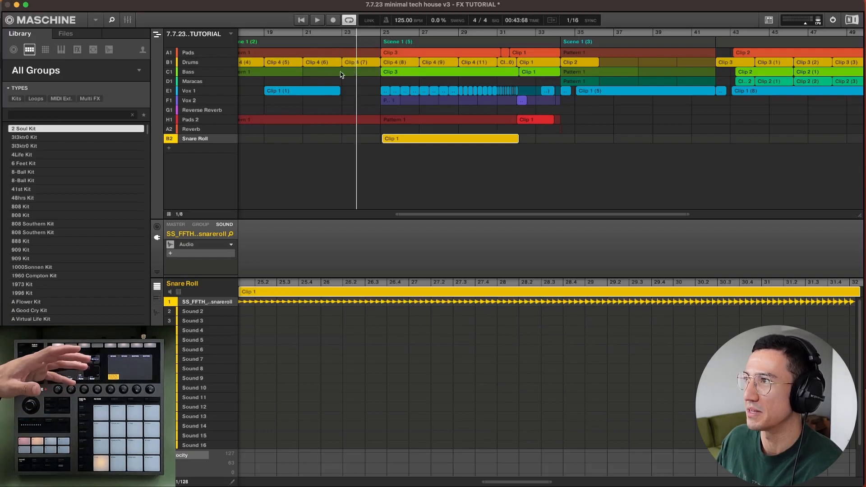
click(347, 33)
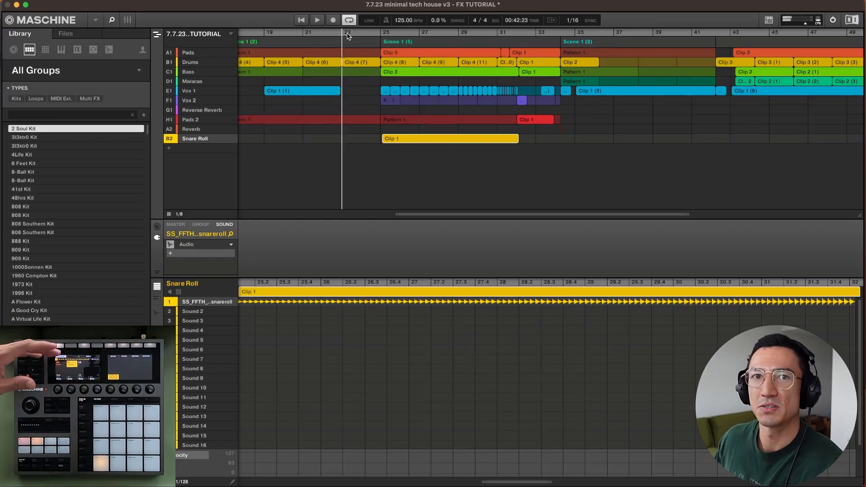
key(space)
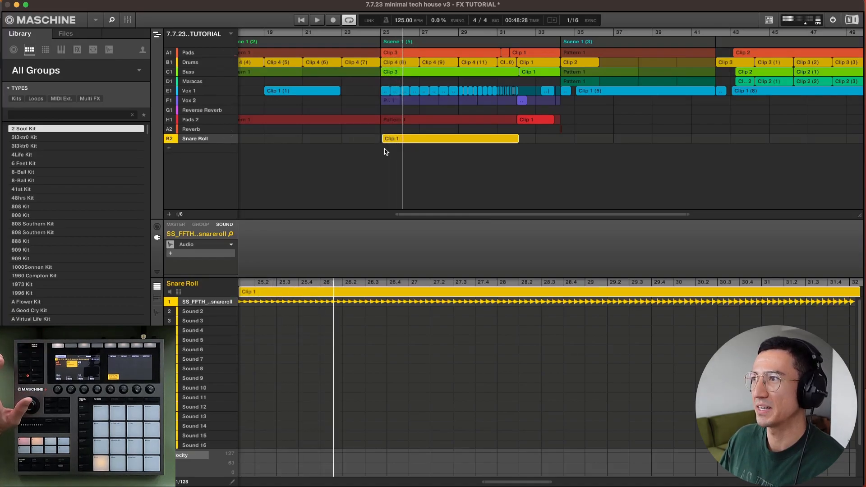
Step: Add a new group below Snare Roll and name it Downlift
click(169, 148)
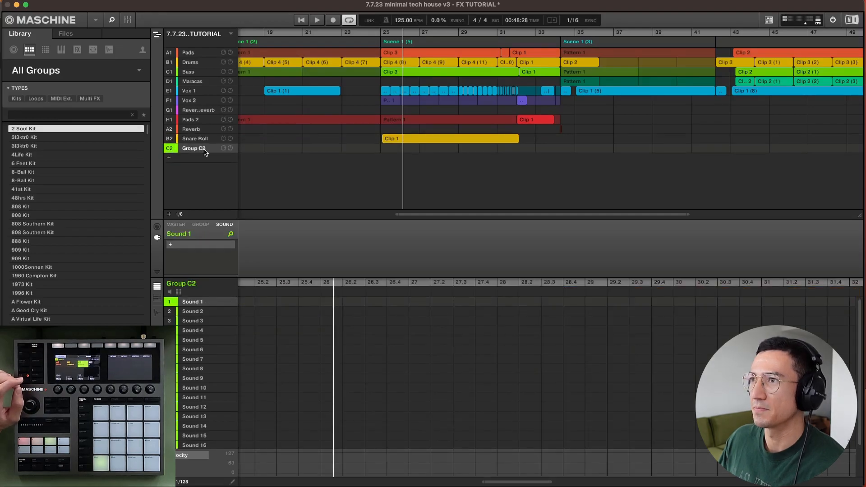
double_click(194, 148)
text(Downlo)
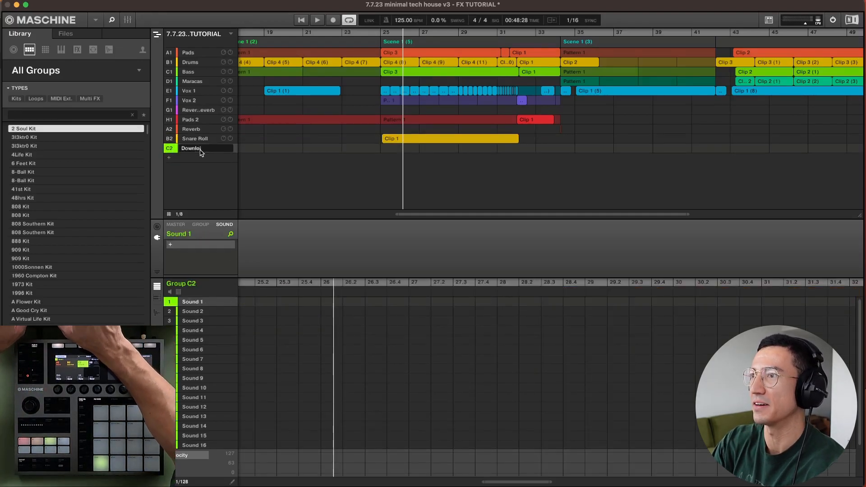
text(ft)
key(Return)
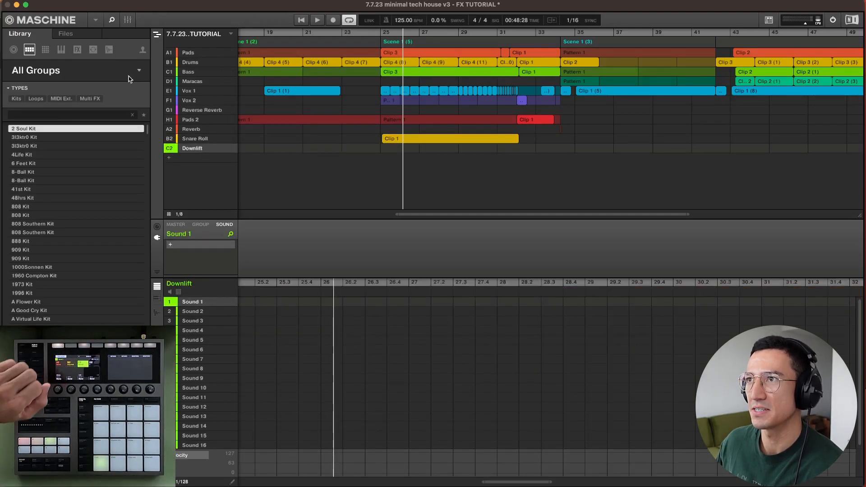
Step: Load the Risers and Downlift kit from the user library into the new Downlift group
click(143, 49)
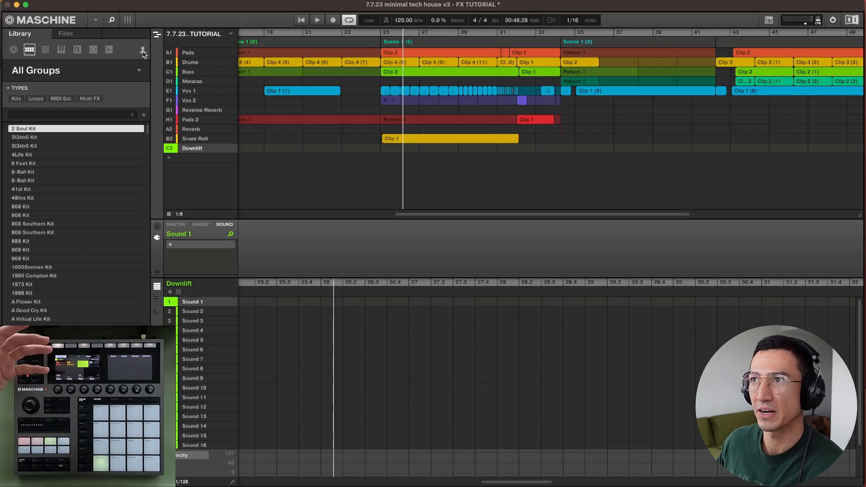
click(61, 125)
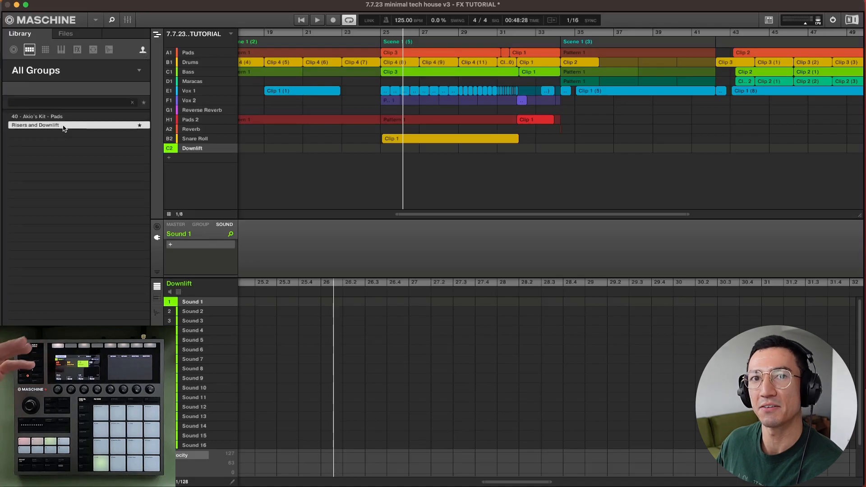
double_click(64, 128)
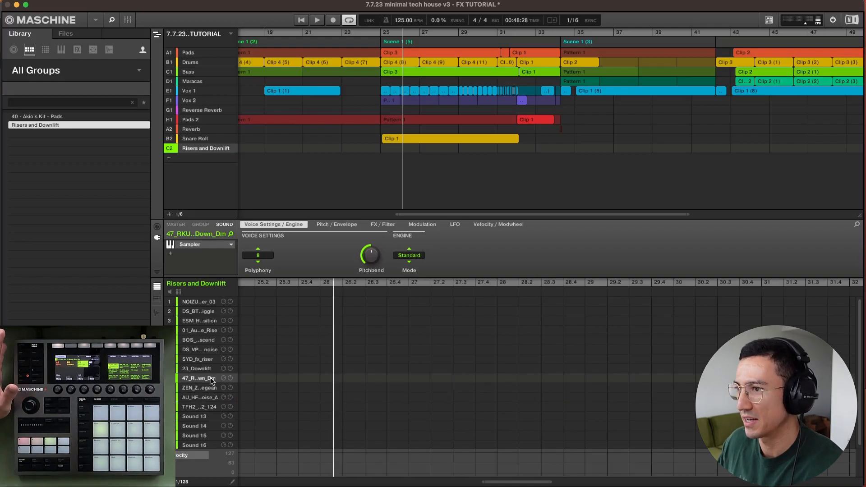
Step: Create a two-bar clip at bar 25 in the Risers and Downlift group and show the downlift sound's waveform in the keyboard view
click(385, 150)
drag(402, 149, 418, 150)
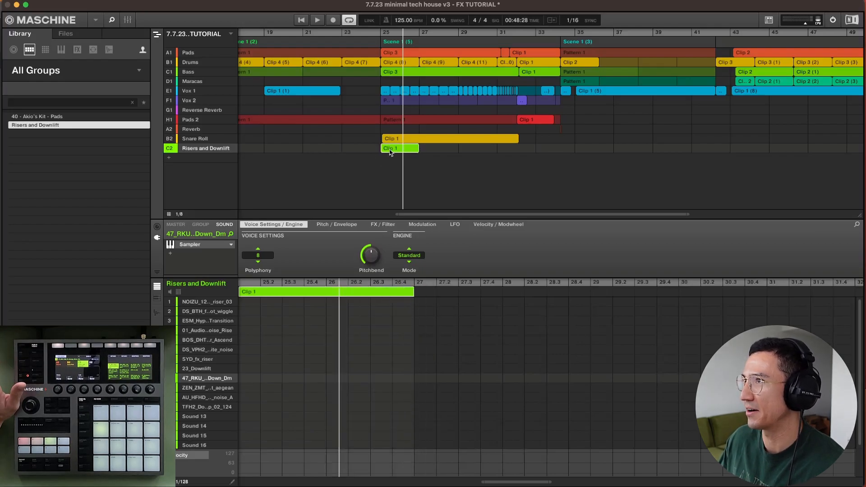
drag(501, 484, 486, 483)
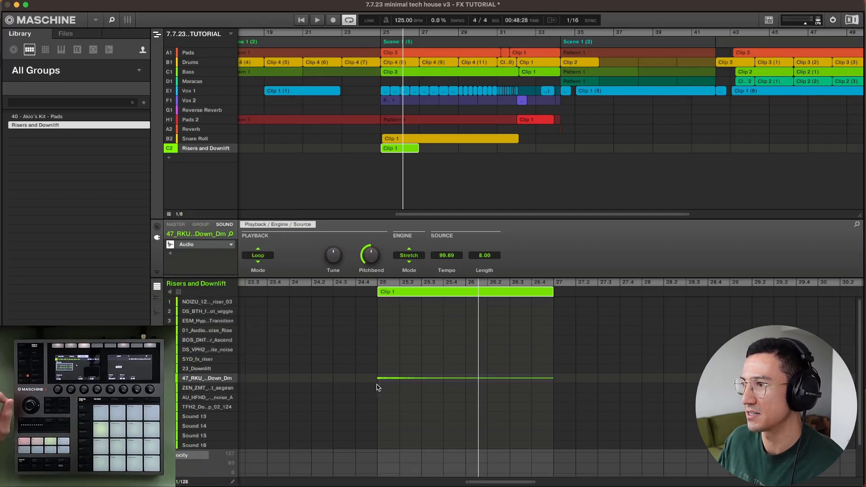
click(157, 301)
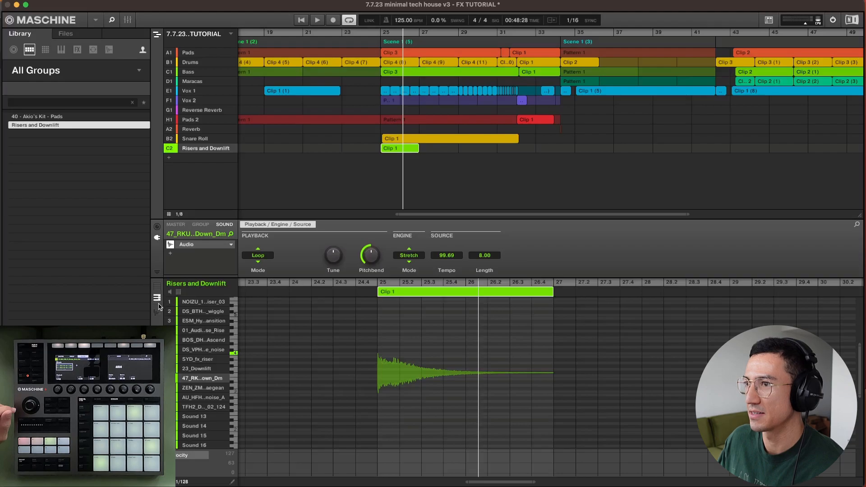
click(157, 289)
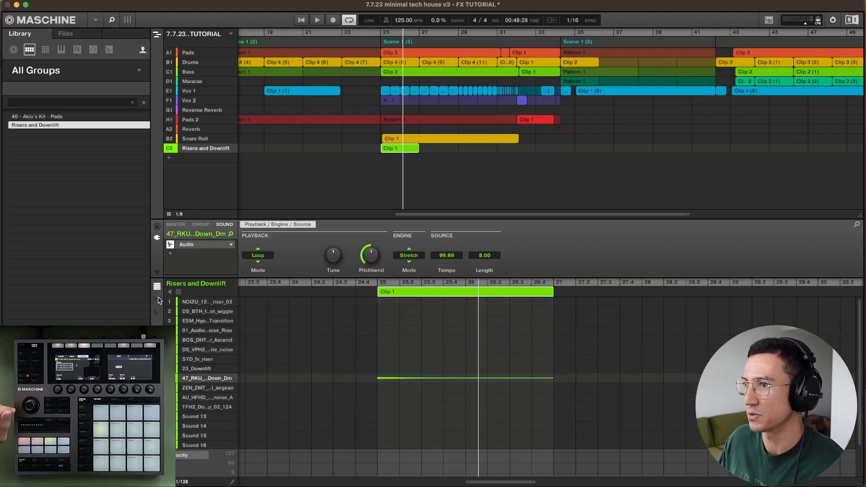
click(158, 300)
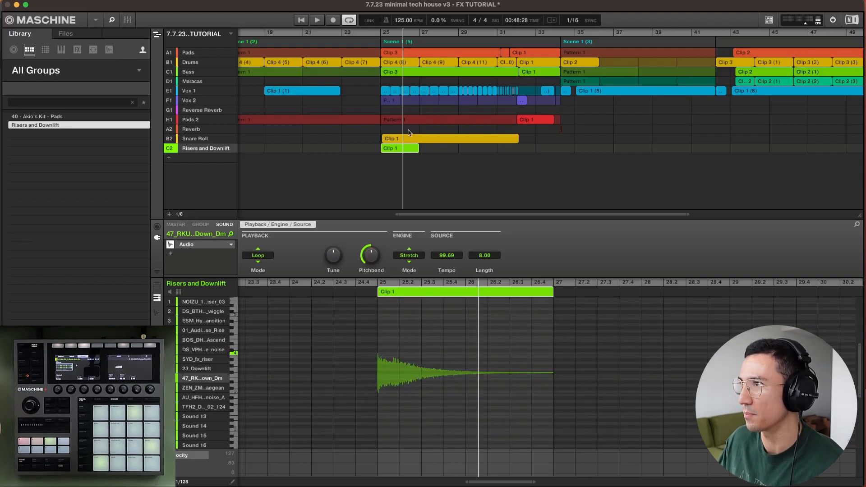
Step: Extend the downlift clip to four bars, and shorten it back to two bars
drag(418, 148, 456, 150)
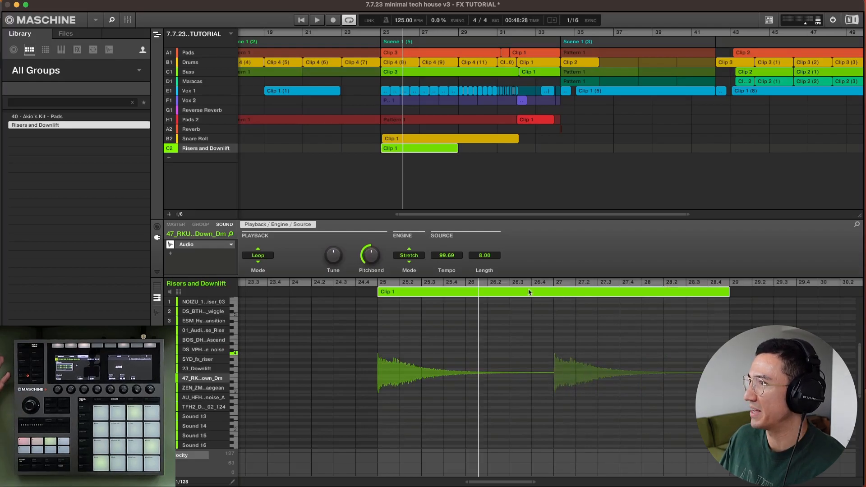
drag(457, 151, 395, 150)
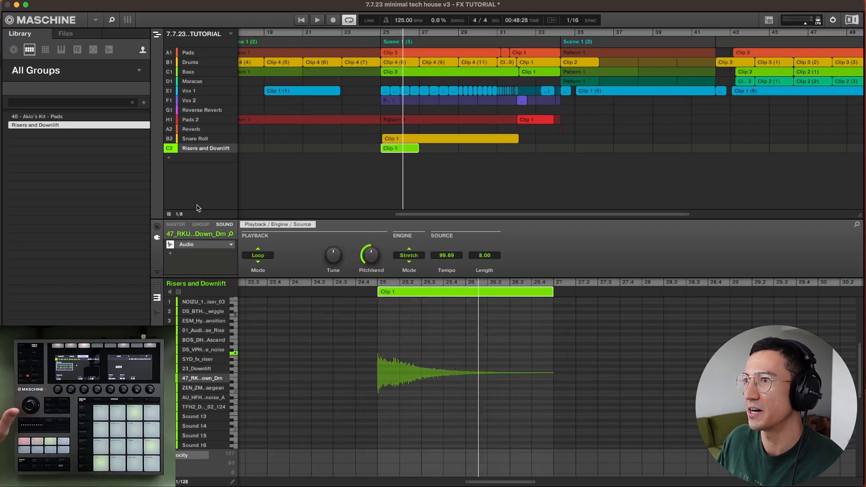
Step: Set the arrangement grid to 1 Bar and try nudging the downlift clip
click(179, 215)
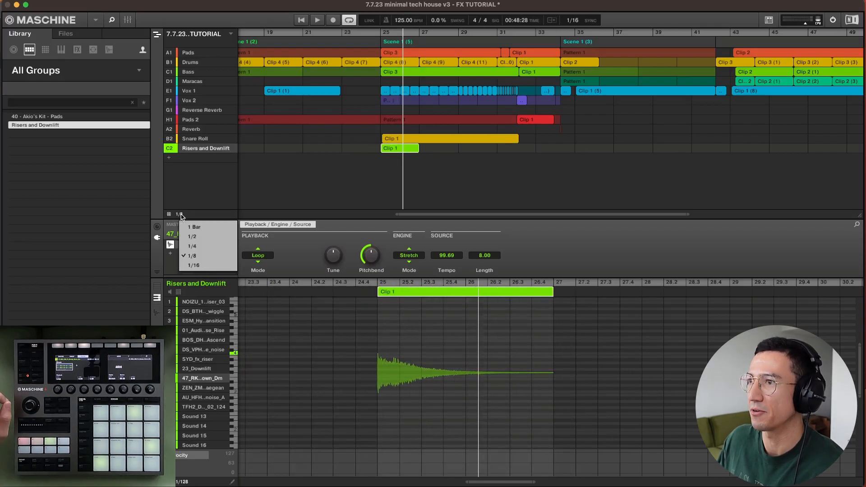
click(195, 227)
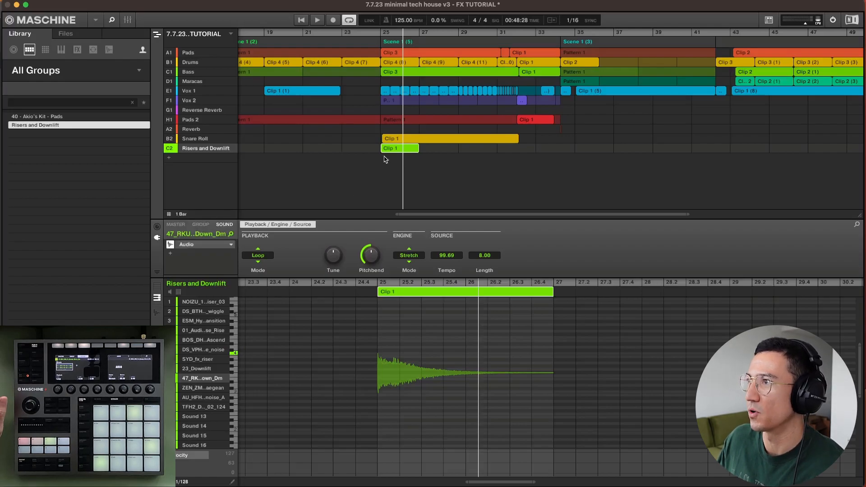
mouse_move(390, 150)
mouse_down()
mouse_move(449, 154)
mouse_move(391, 152)
mouse_up()
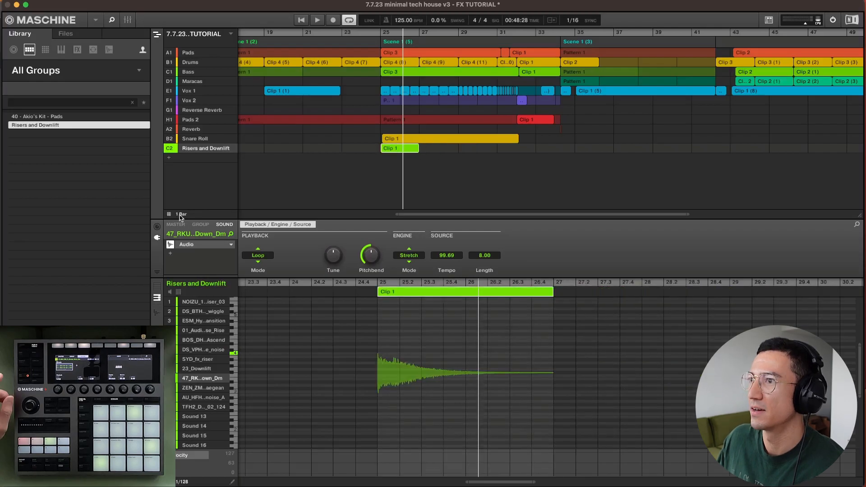
Step: Set the arrangement grid to 1/16 and shift the downlift clip in small increments past bar 25
click(180, 214)
click(196, 265)
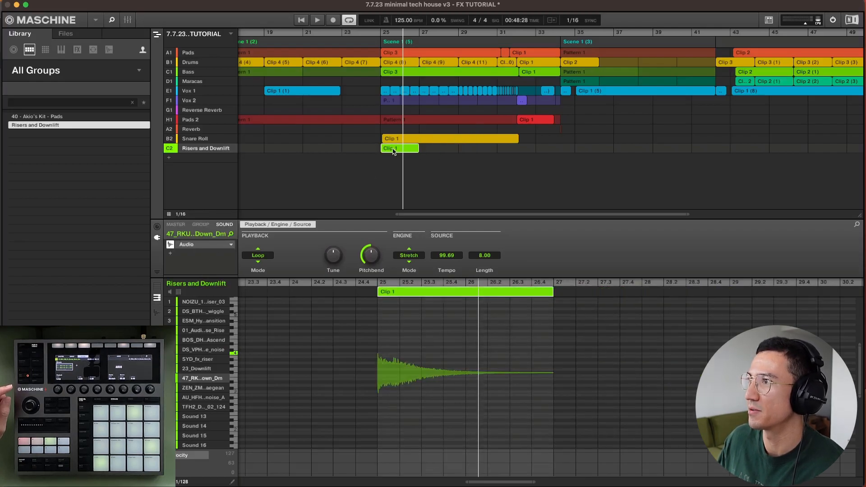
drag(396, 151, 400, 152)
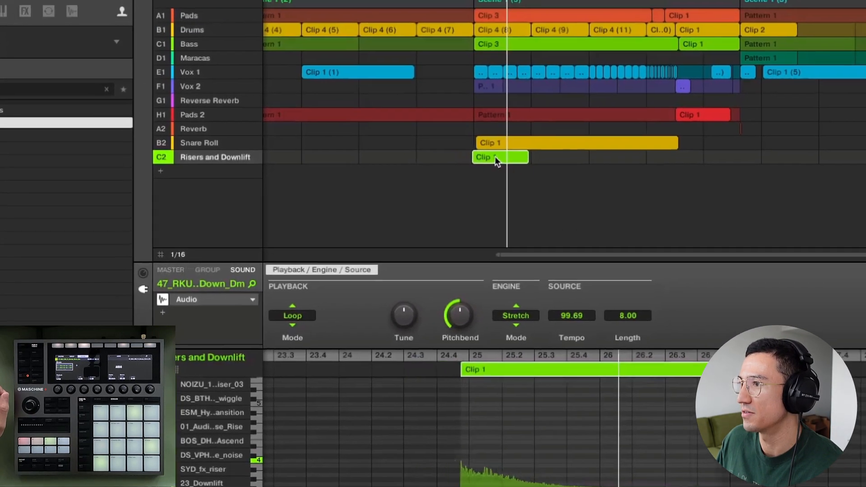
mouse_move(495, 157)
mouse_down()
mouse_move(452, 159)
mouse_move(510, 158)
mouse_up()
drag(469, 188, 488, 184)
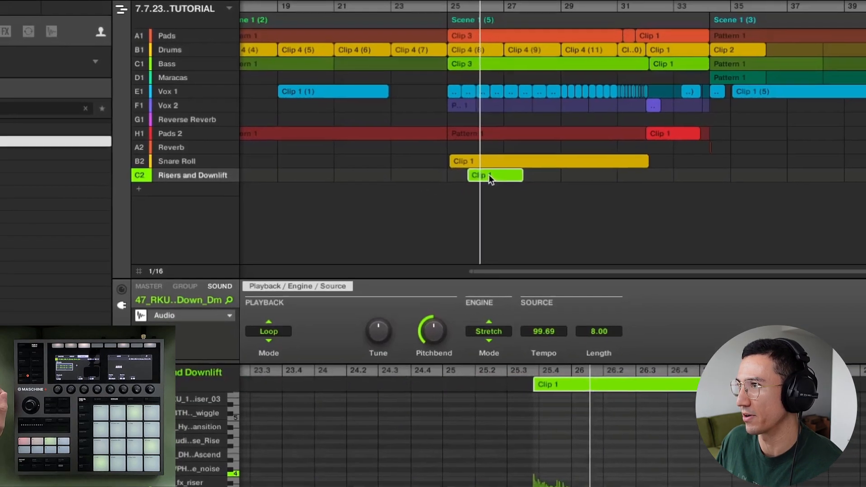
Step: Toggle the arrangement grid snapping and move the downlift clip back to the start of bar 25
click(128, 279)
click(128, 279)
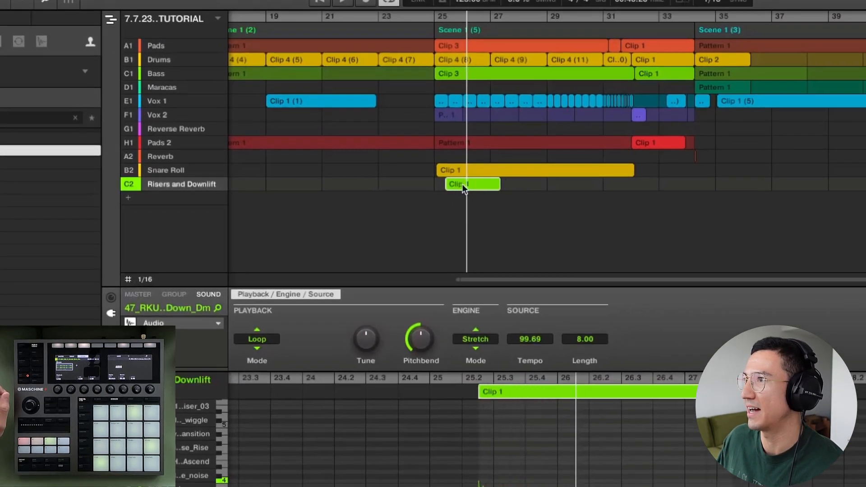
drag(592, 95, 591, 95)
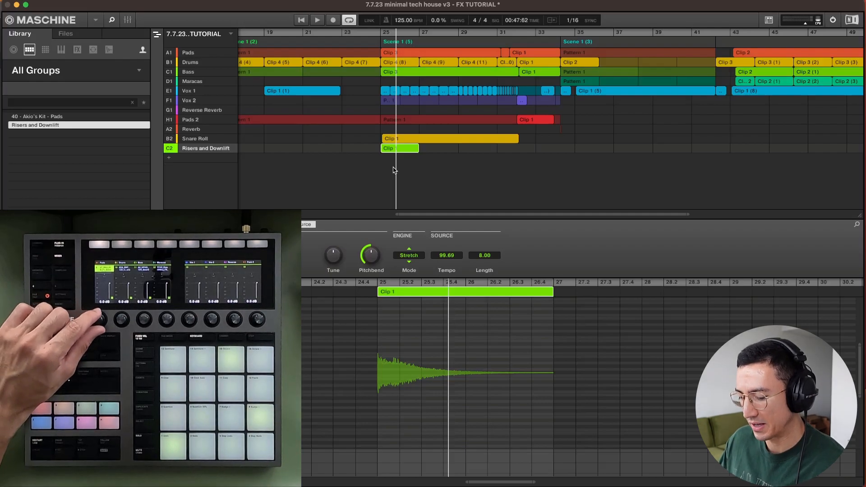
Step: Add a low-pass Filter to the downlift sound and adjust its cutoff while replaying the transition into bar 25
click(366, 35)
key(space)
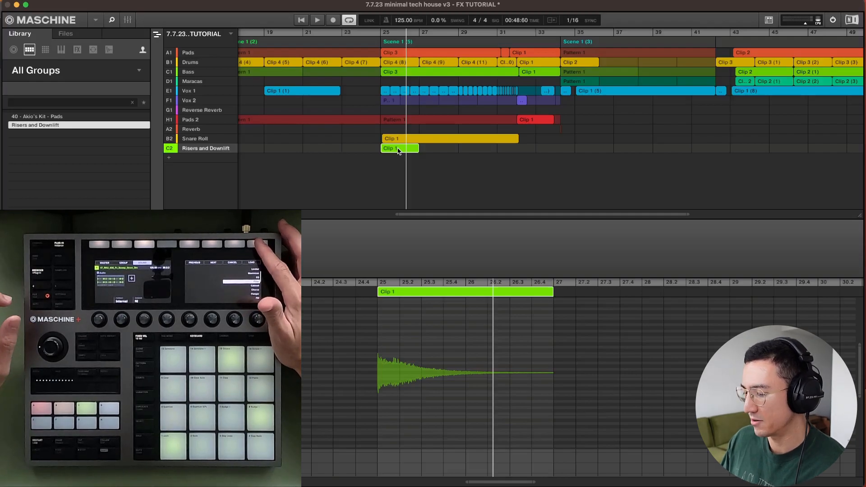
key(space)
click(368, 34)
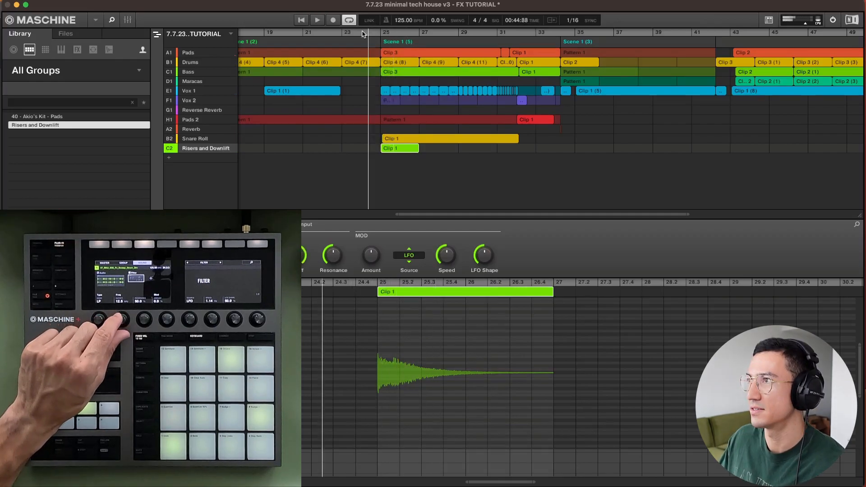
key(space)
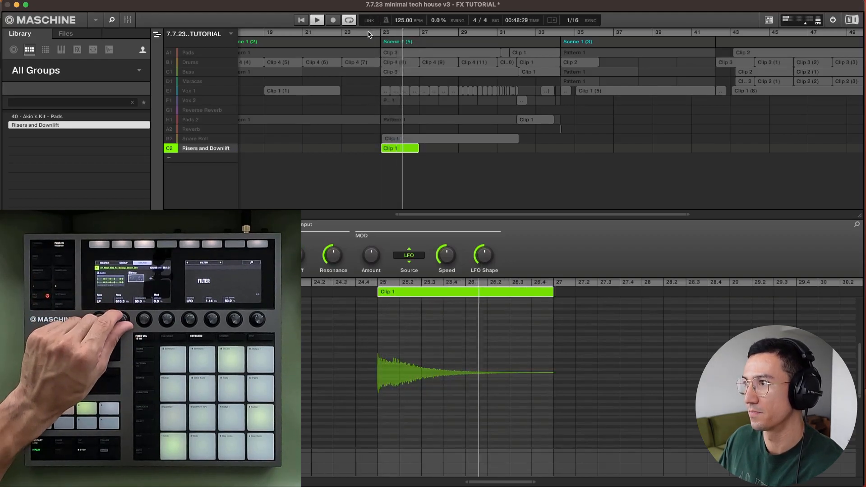
click(369, 34)
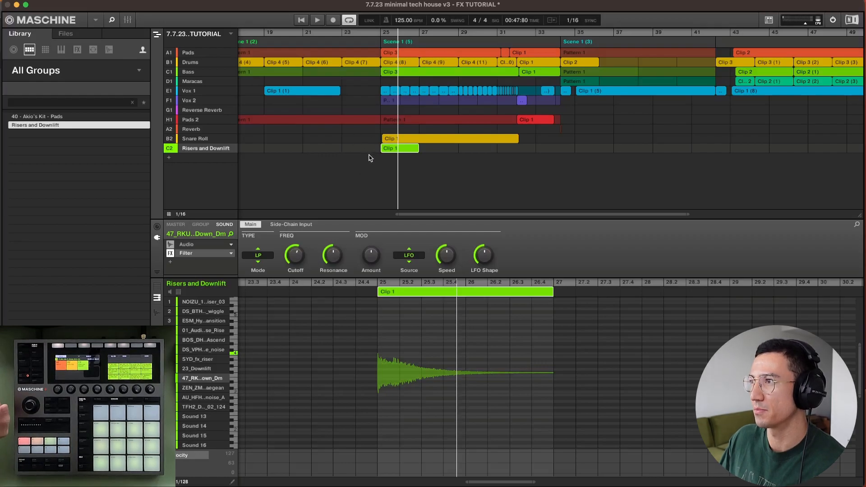
Step: Add a new group named Sweep and create a one-bar clip in it at bar 24
click(169, 158)
text(Sweep)
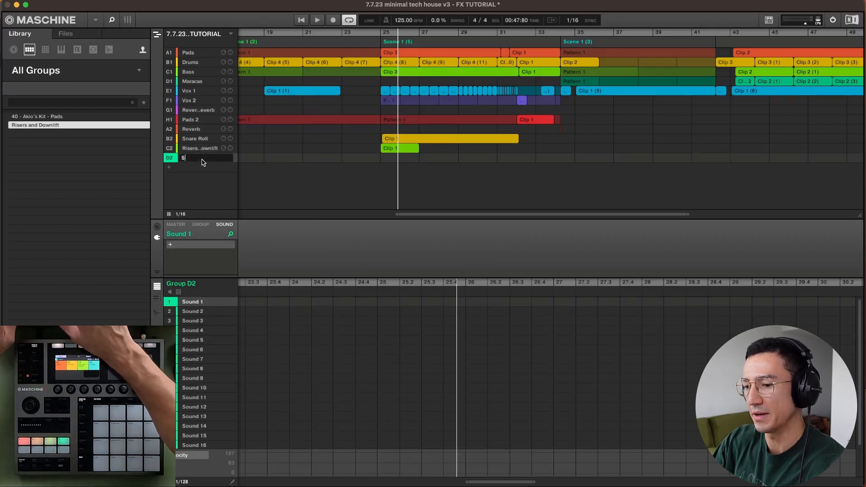
key(Return)
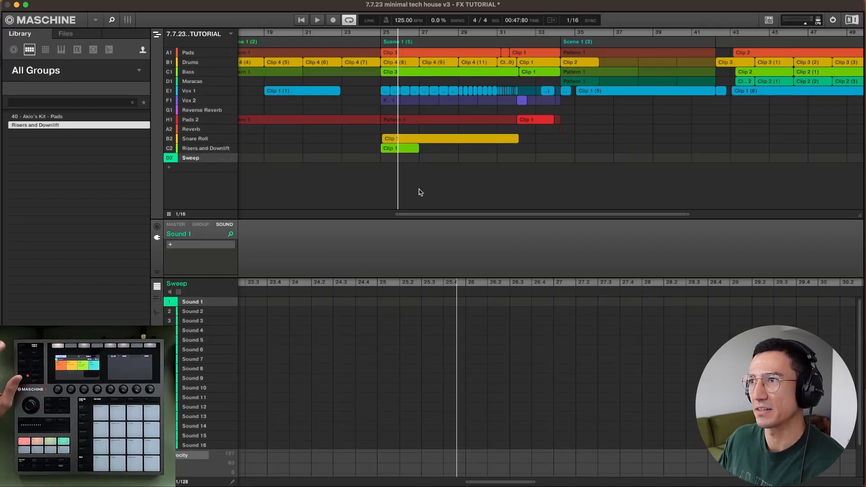
click(377, 159)
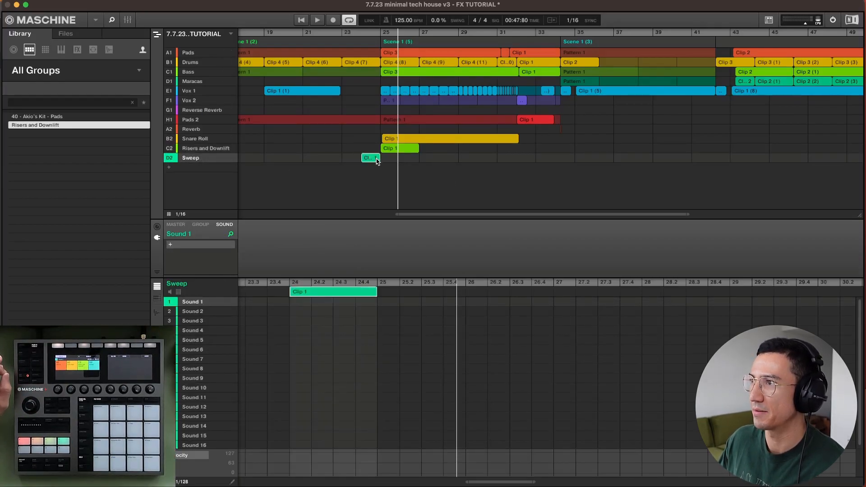
Step: Filter the one-shot library by Sweep & Swell, audition the sweep samples, and load Sweep Blazer into the Sweep group's first sound
click(108, 50)
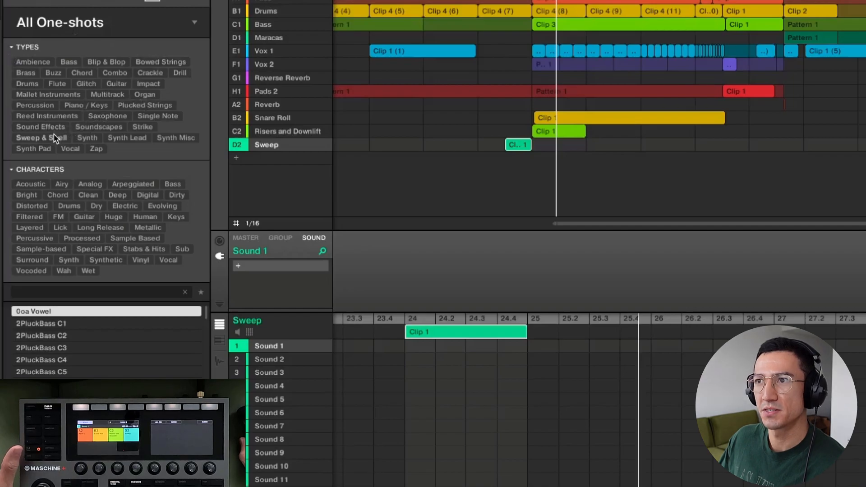
click(55, 140)
scroll(87, 257, down, 8)
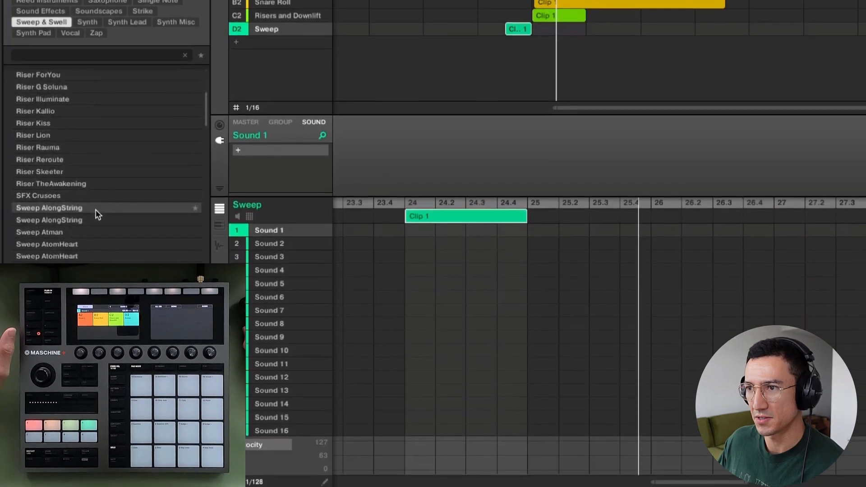
click(95, 250)
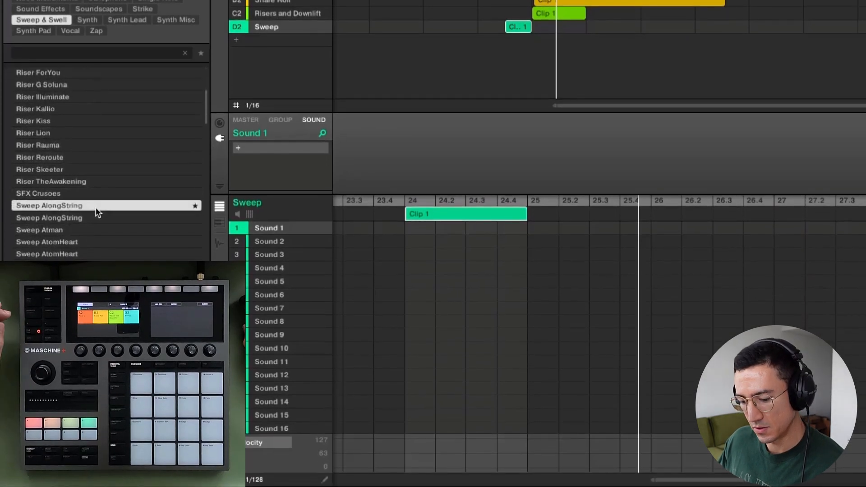
key(Down)
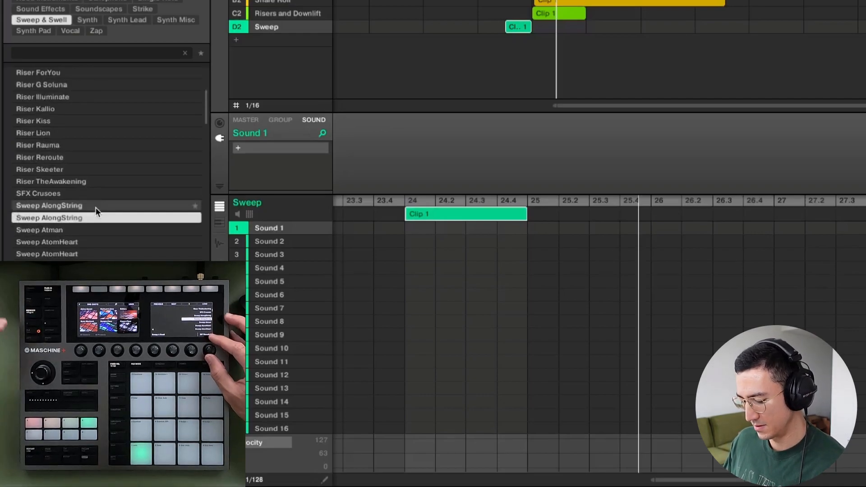
key(Down)
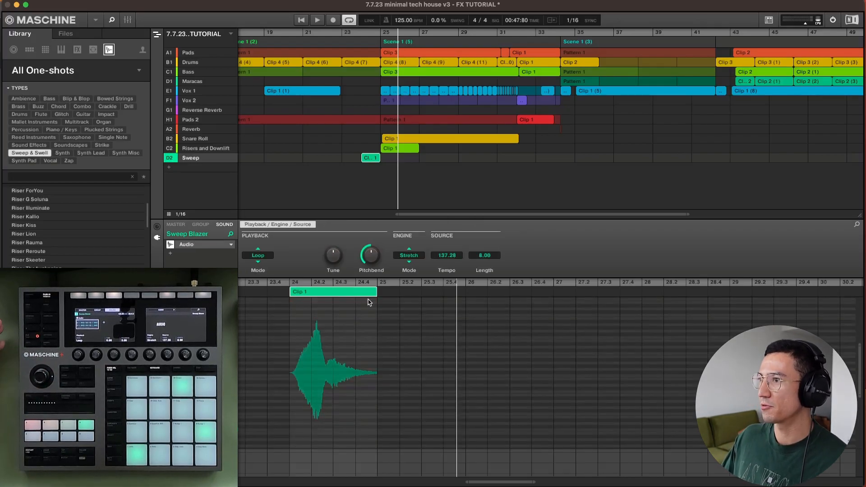
Step: Extend the Sweep clip to two bars and move it to start just after 24.3, so its swell leads into bar 25
drag(390, 293, 468, 297)
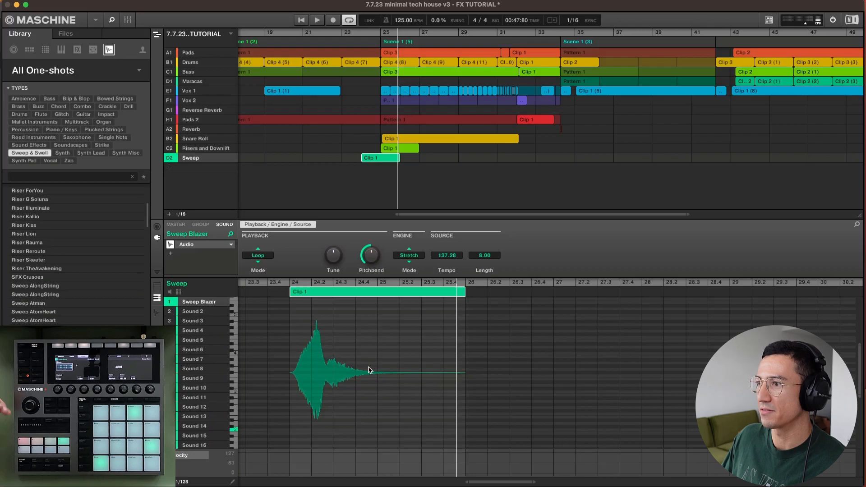
drag(303, 283, 384, 302)
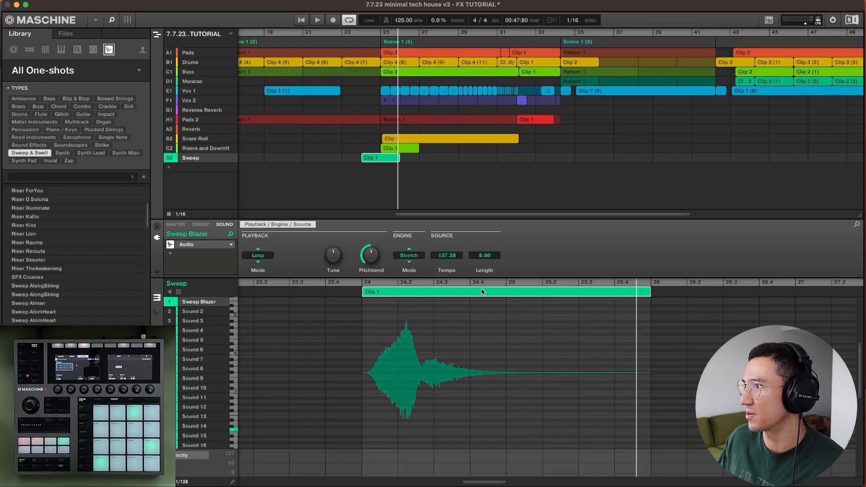
drag(504, 295, 585, 292)
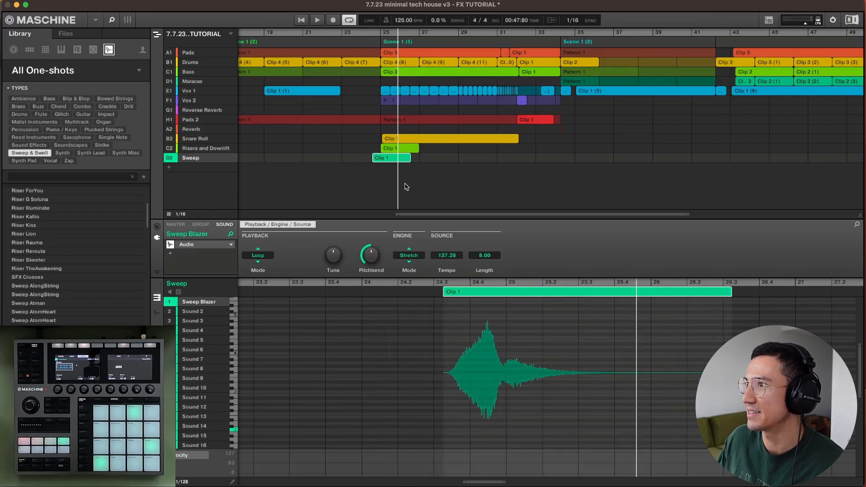
Step: Lower the sweep's level while replaying the transition into bar 25, soloed, together with the downlift, and in the full mix
click(364, 36)
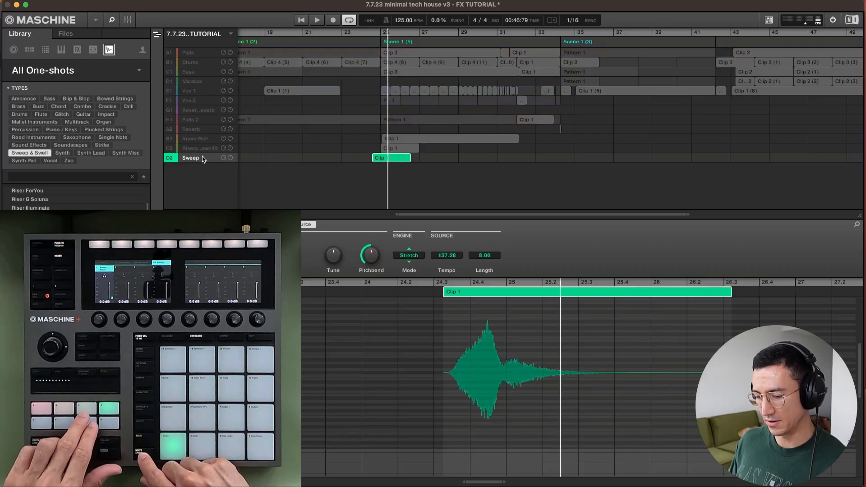
click(369, 37)
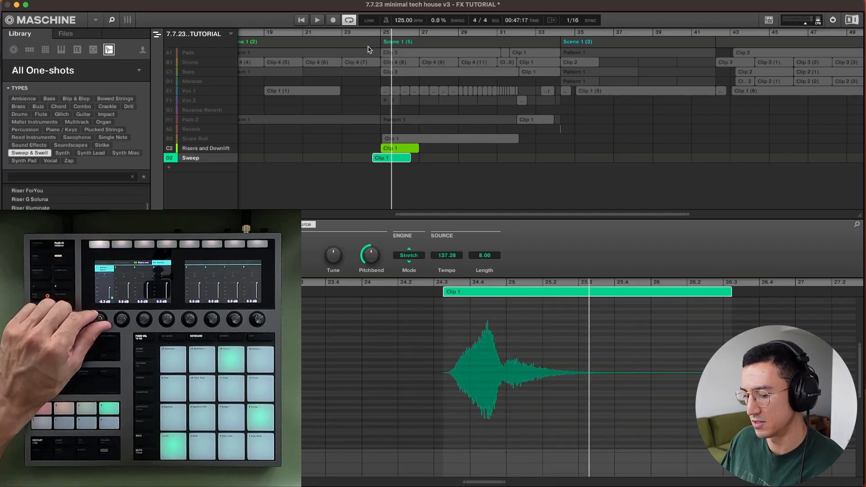
click(367, 39)
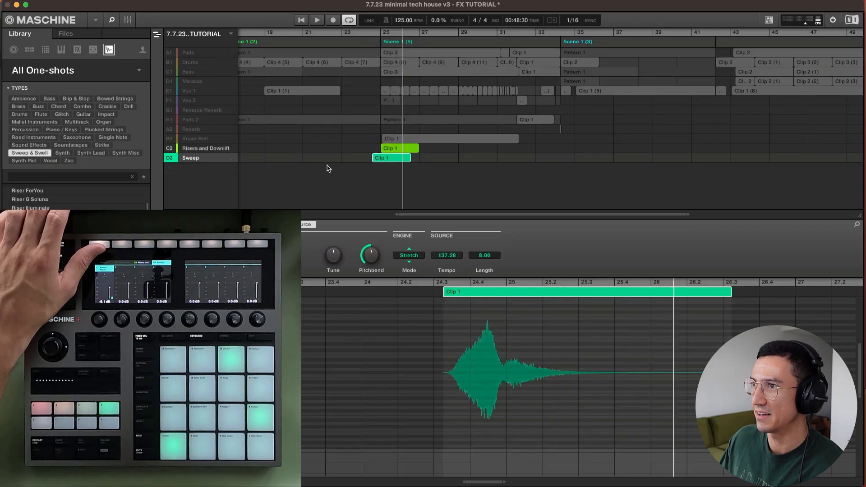
click(357, 35)
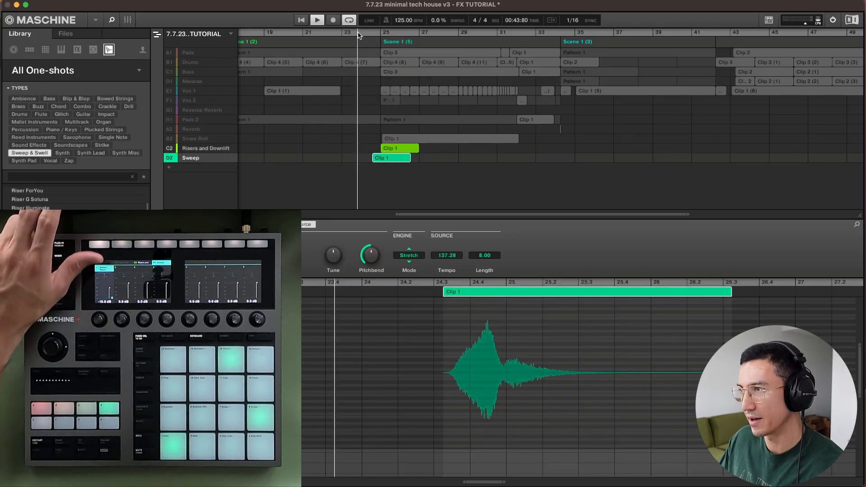
key(space)
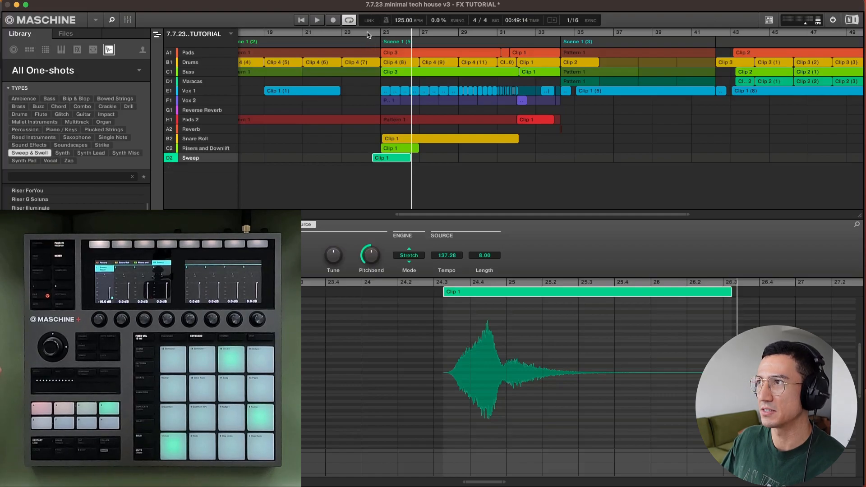
click(367, 32)
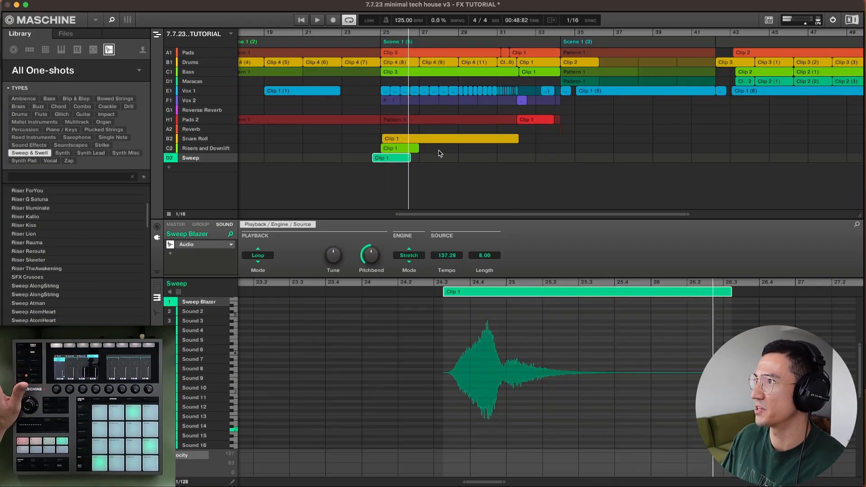
Step: Play the arrangement from the middle of bar 32 to review the transition into Scene 1 (3)
click(537, 32)
drag(605, 214, 606, 245)
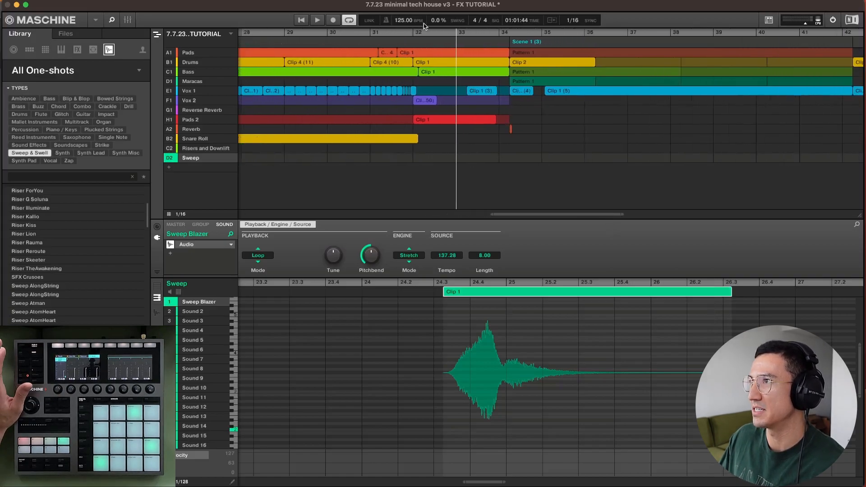
click(440, 33)
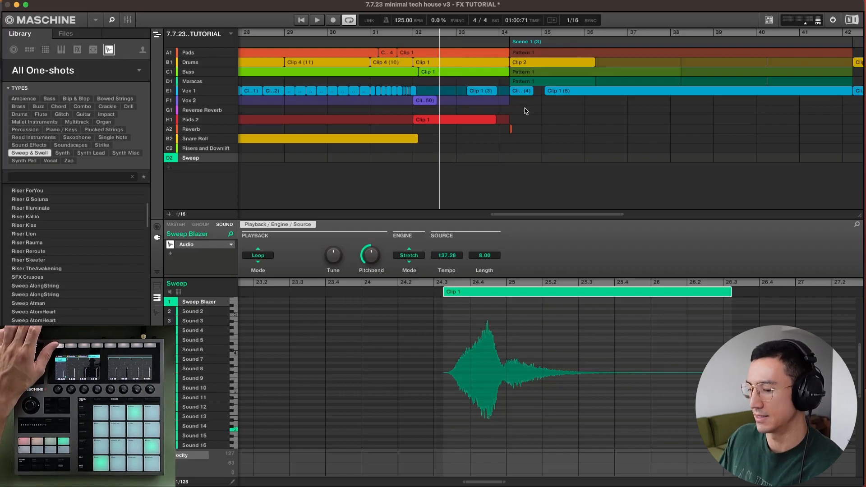
key(space)
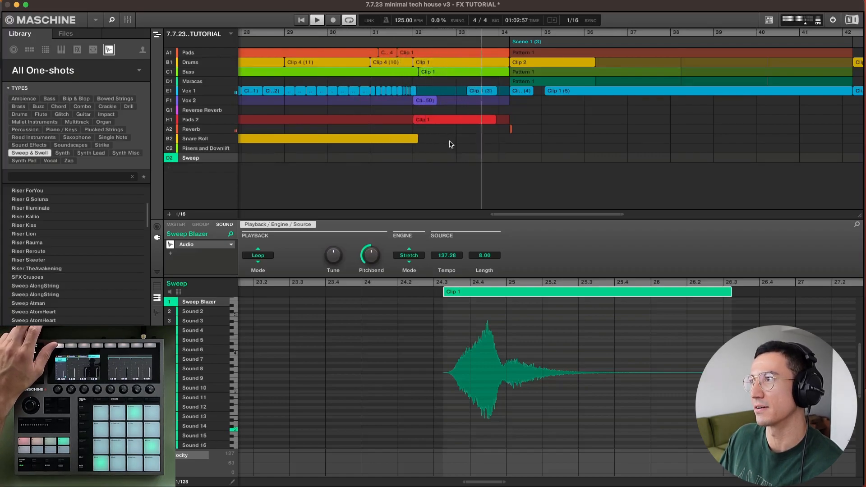
Step: Add a new group named Drum Fill and create a one-bar clip in it at bar 33
double_click(502, 160)
click(169, 167)
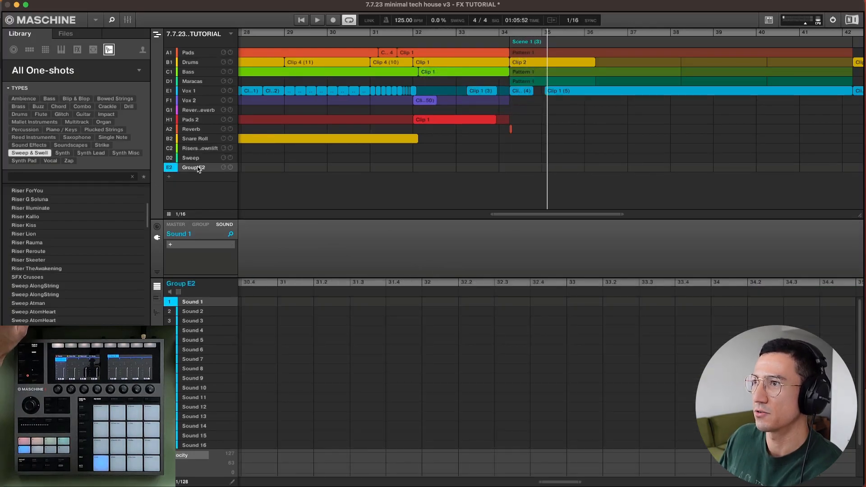
double_click(198, 168)
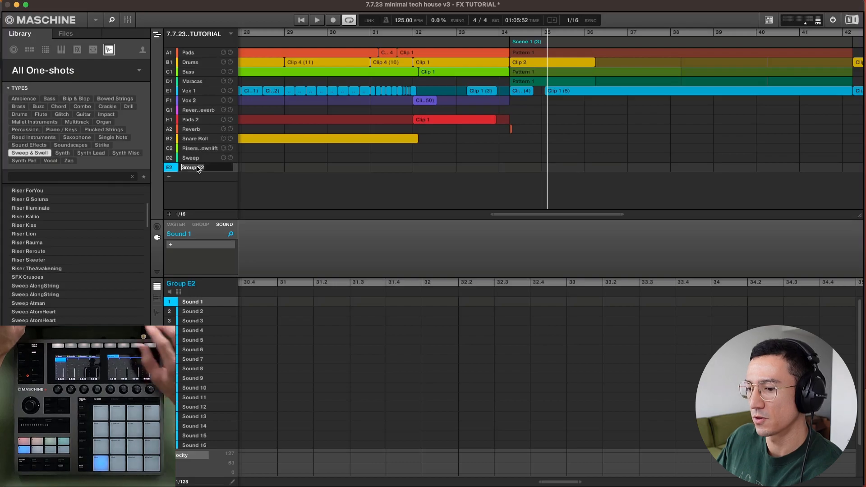
text(Drum Fill)
key(Return)
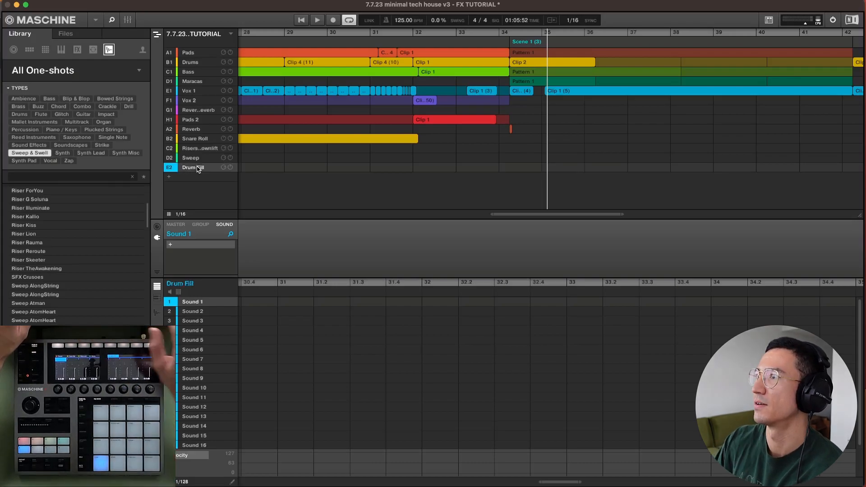
double_click(491, 168)
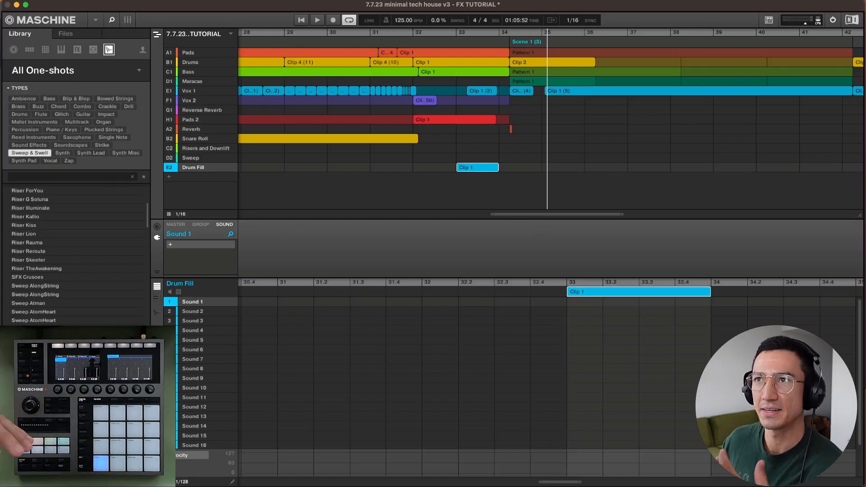
Step: Switch to Splice in the browser, search its sounds for "drum fill", and audition and download the KMREBI_RHS2_75 drum fill one-shot
drag(0, 137, 362, 15)
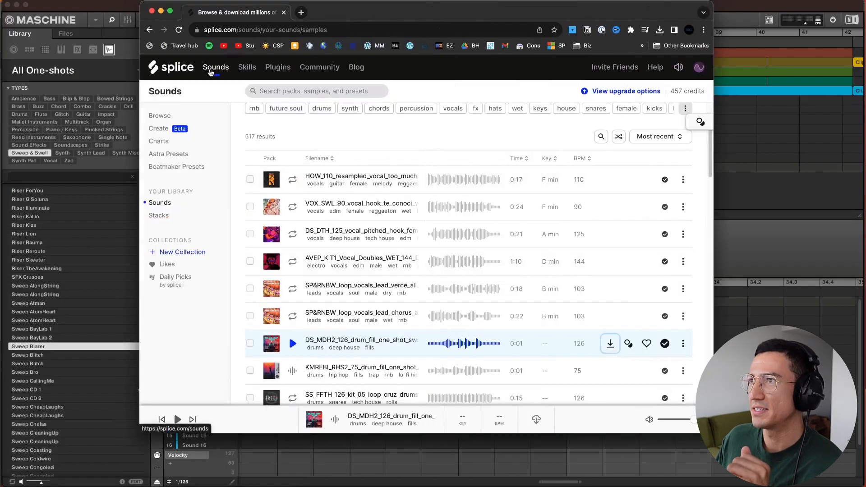
click(209, 70)
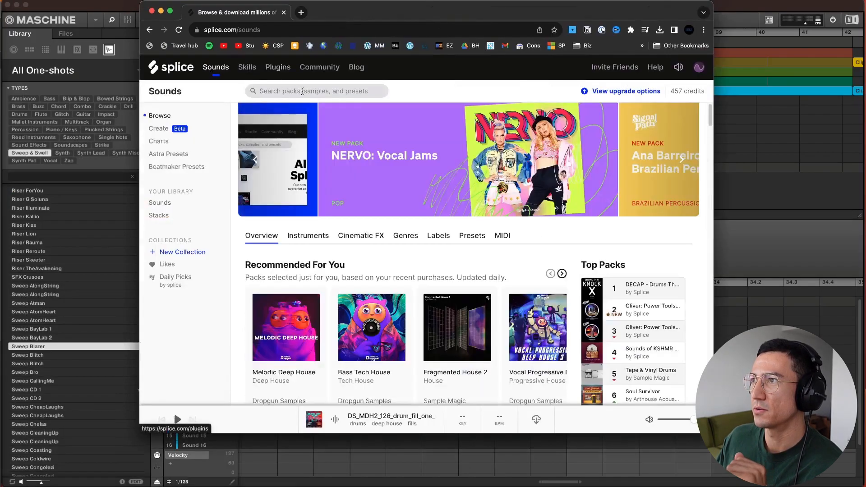
click(302, 91)
text(drum fil)
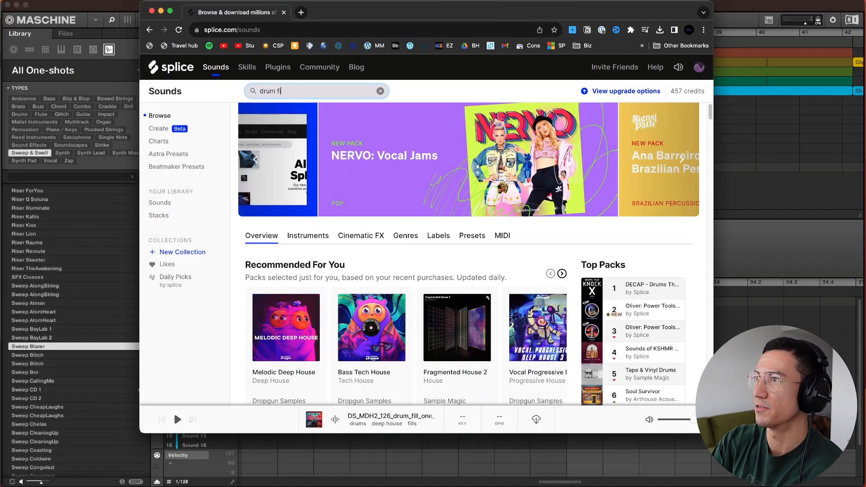
text(l)
key(Return)
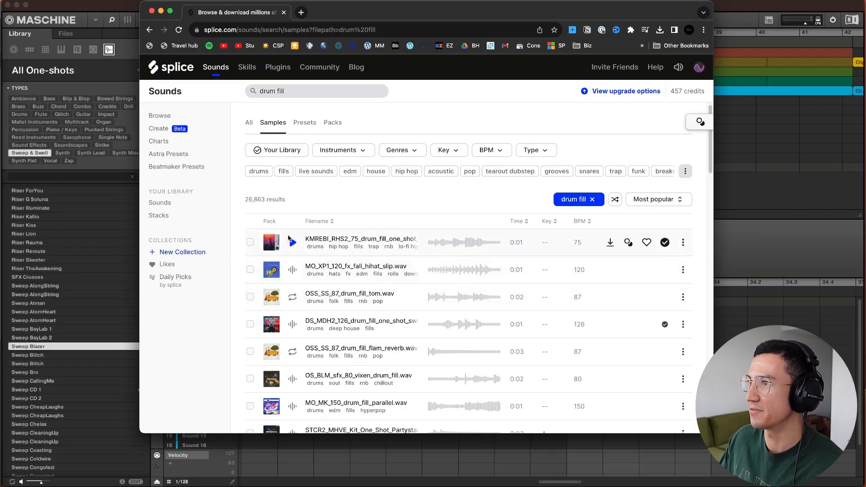
click(292, 244)
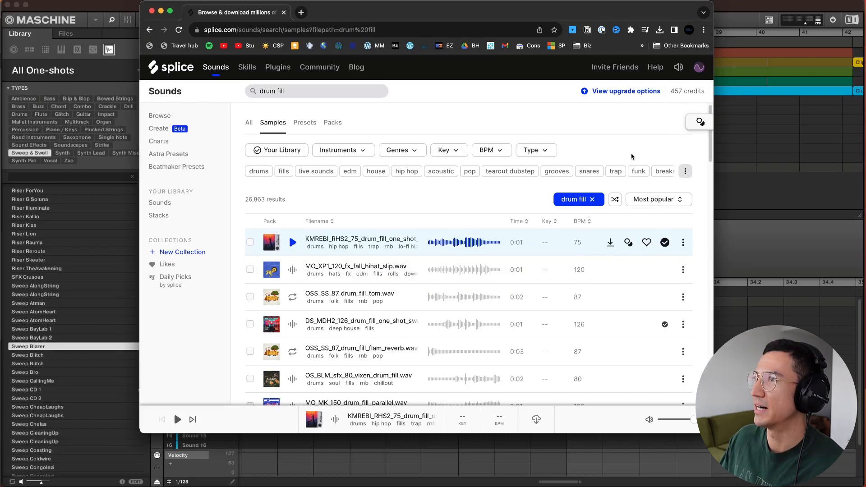
click(609, 244)
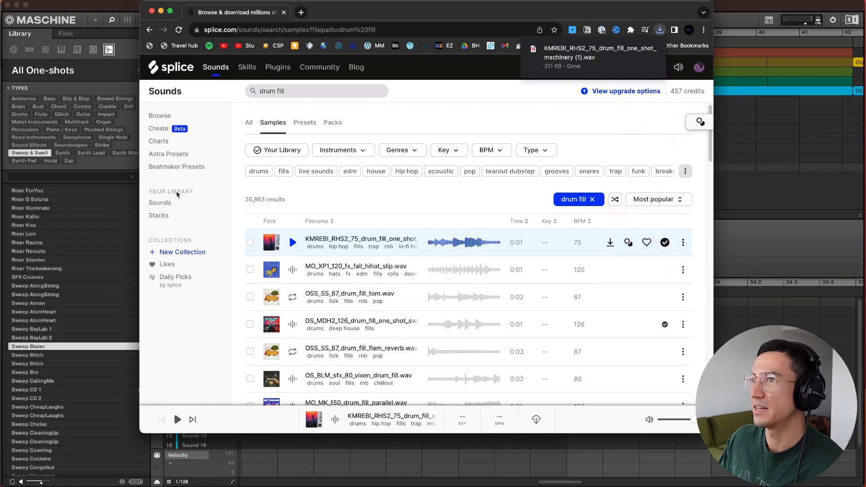
Step: Download the DS_MDH2_126 drum fill one-shot from the Splice library and load it into the Drum Fill group's first sound
click(165, 204)
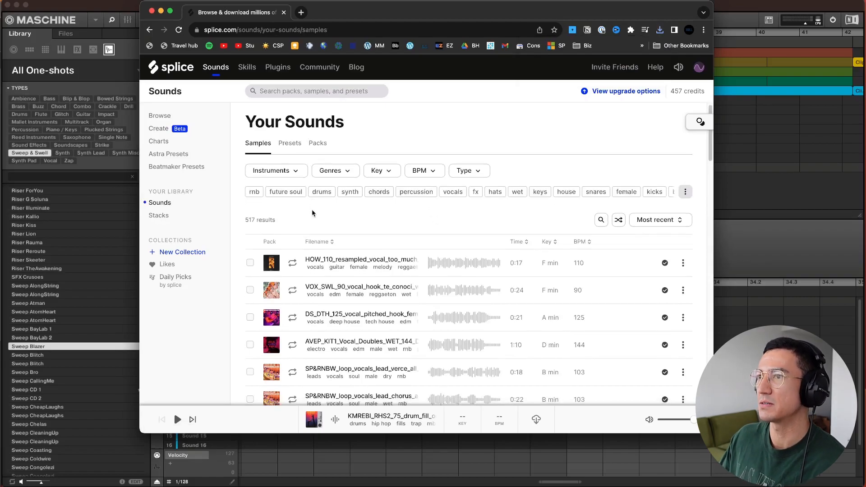
scroll(336, 234, down, 3)
scroll(302, 270, down, 1)
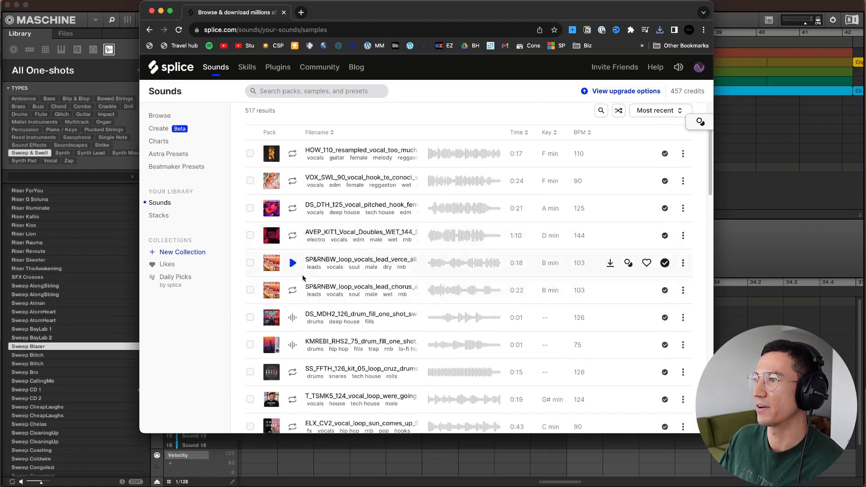
click(293, 318)
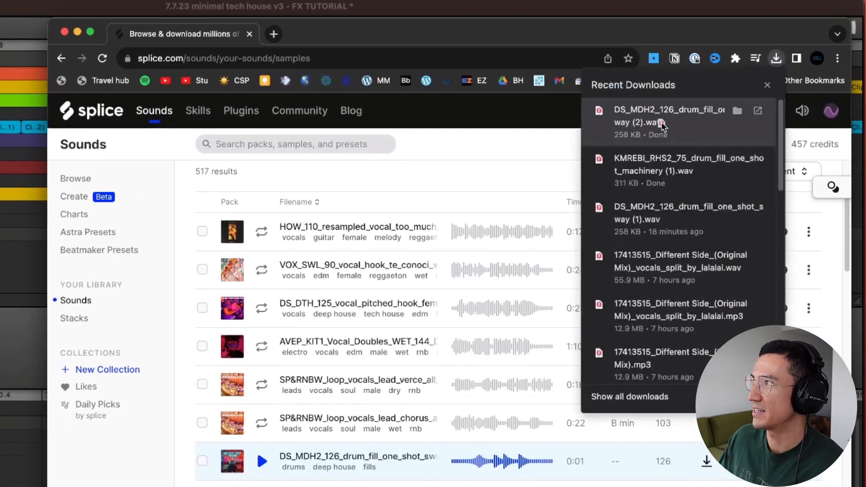
drag(704, 102, 496, 194)
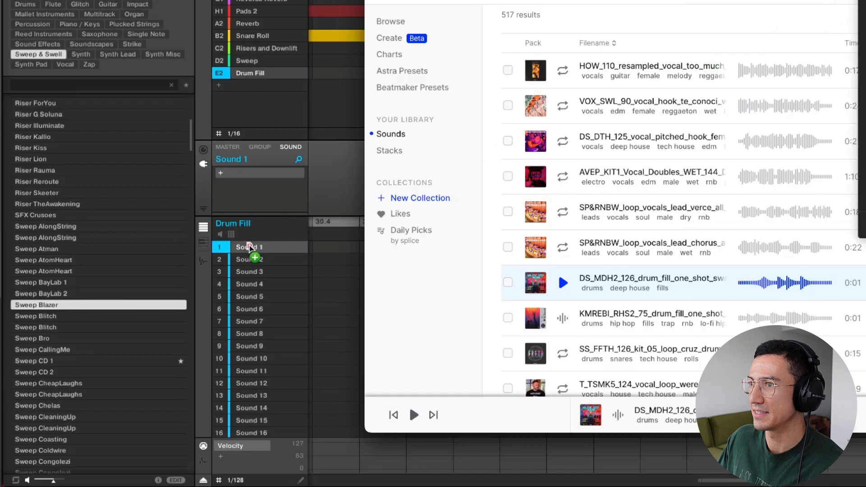
drag(250, 247, 250, 247)
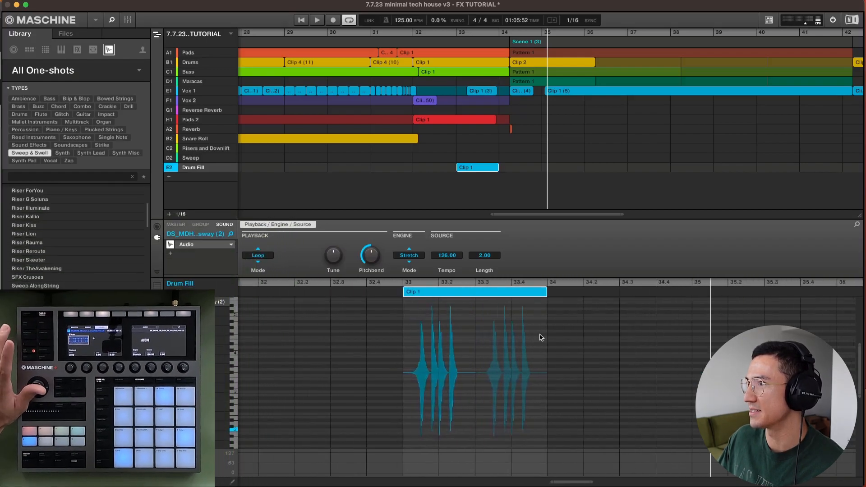
Step: Shorten the Drum Fill clip to half a bar and move it to end just before 34.2, checking the placement by playback
drag(544, 296, 473, 299)
scroll(465, 189, up, 8)
scroll(465, 189, left, 6)
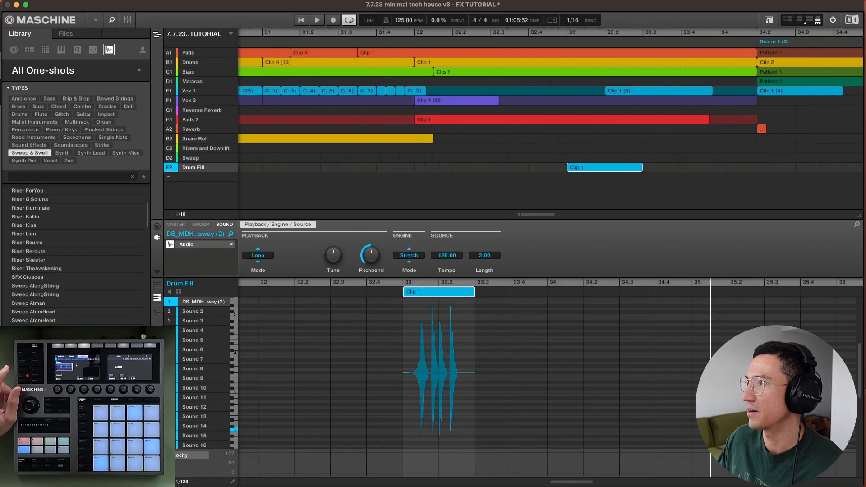
scroll(336, 179, right, 6)
scroll(337, 179, left, 1)
drag(327, 170, 431, 167)
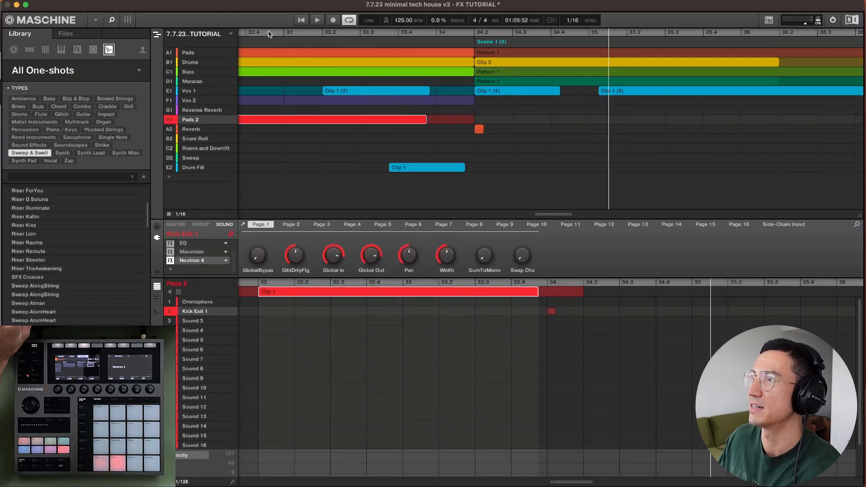
click(269, 34)
key(space)
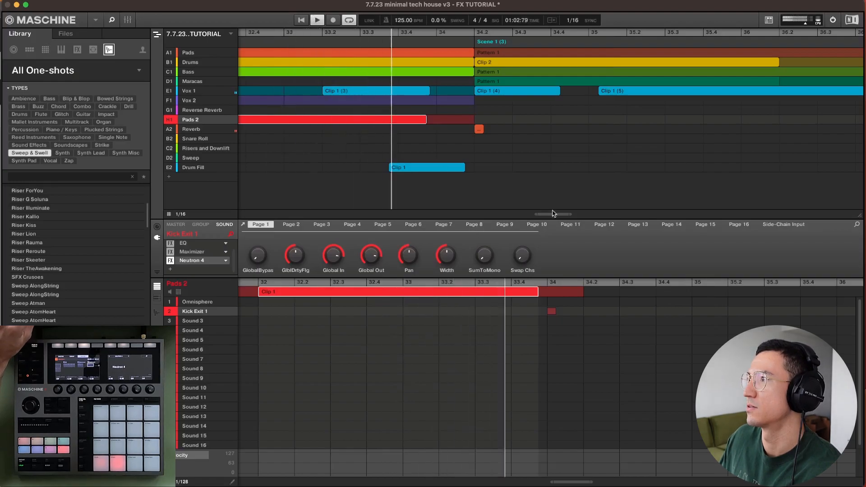
Step: Move the Drum Fill clip slightly later so that it ends exactly at 34.2, and play back the passage to check it
click(424, 170)
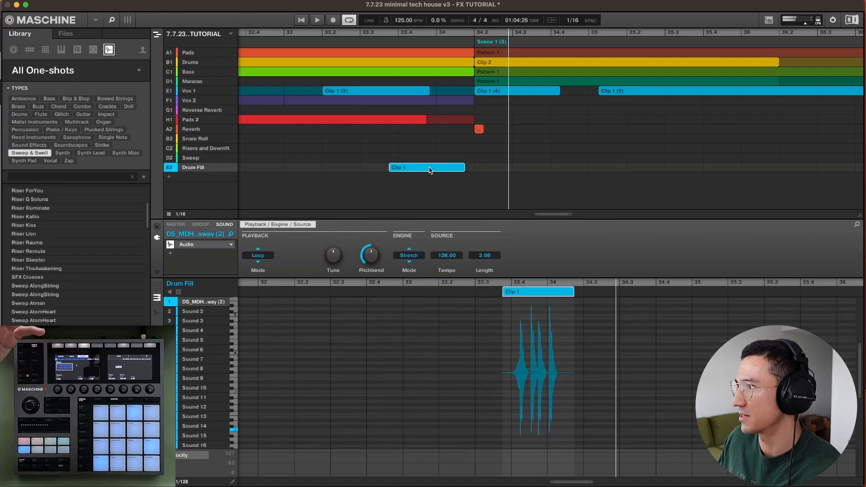
drag(429, 170, 432, 170)
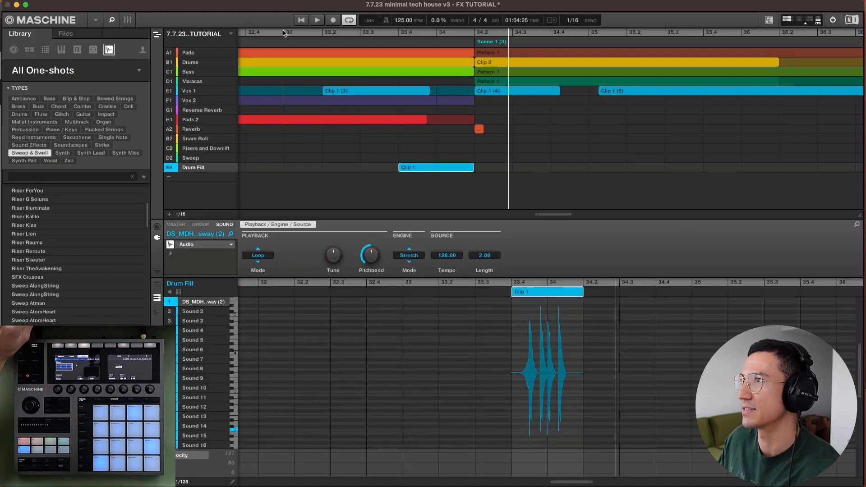
drag(561, 215, 566, 215)
key(space)
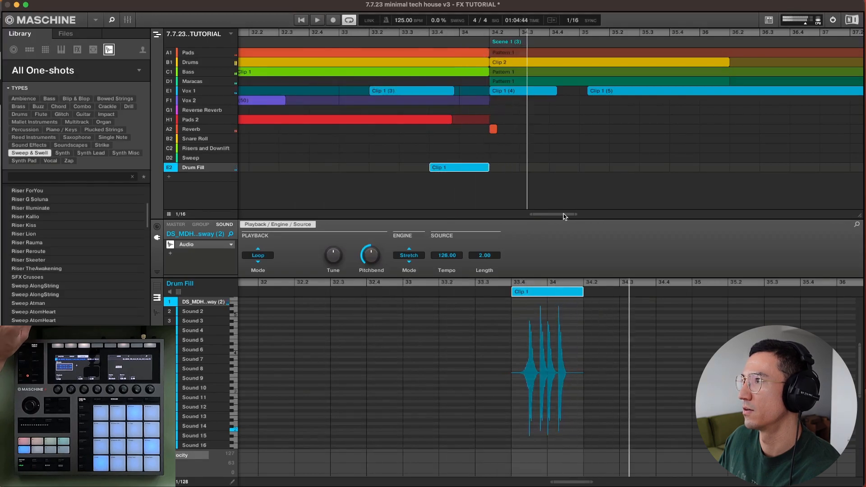
Step: Shift the Drum Fill clip half a beat later so that it overlaps 34.2, and check its timing by playing the transition
drag(469, 171, 481, 170)
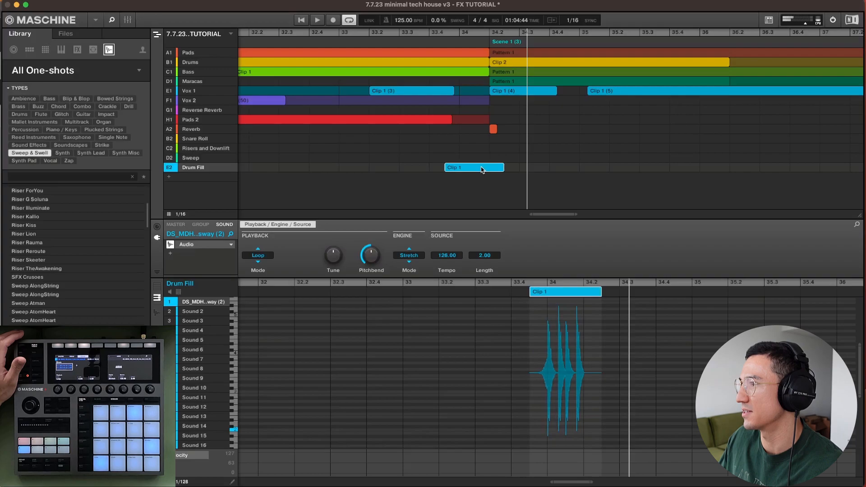
click(403, 33)
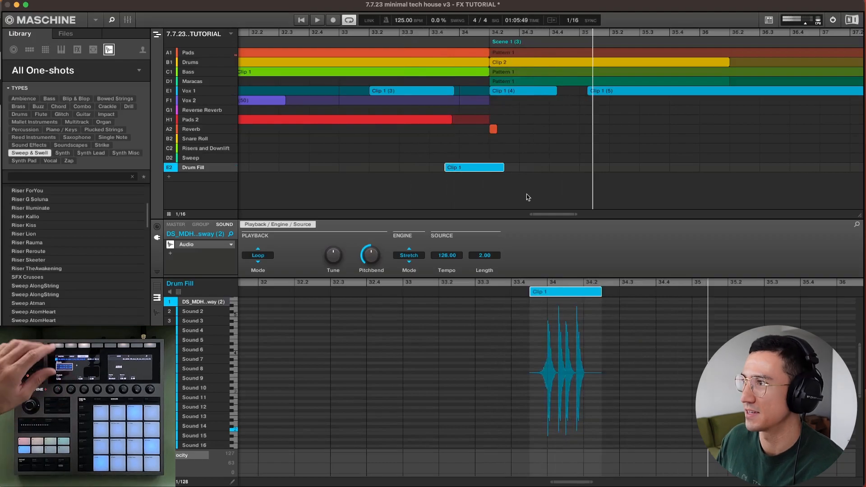
drag(557, 213, 557, 193)
click(412, 35)
key(space)
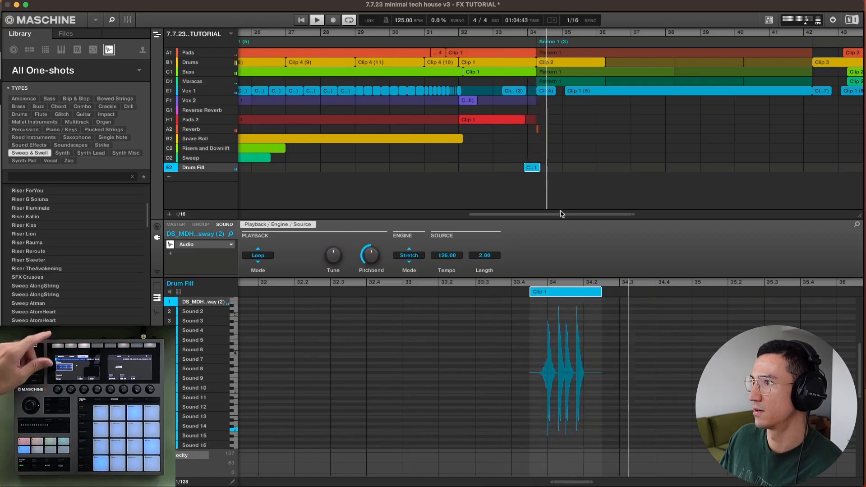
key(space)
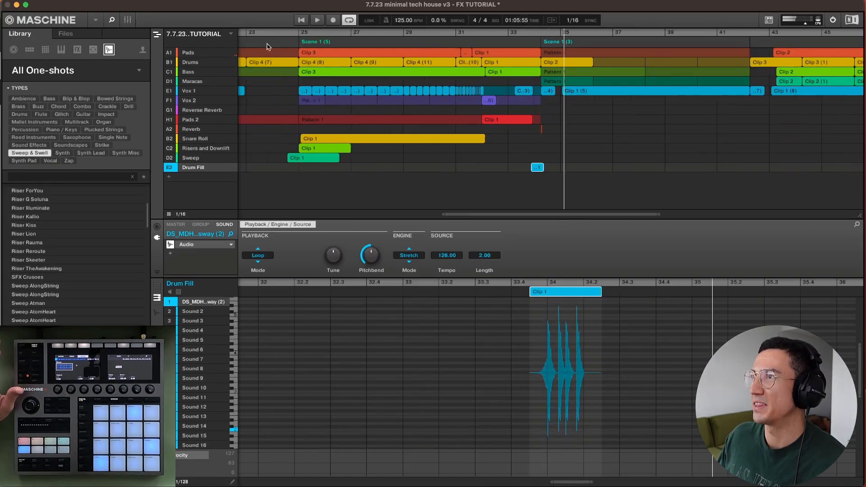
Step: Play the transition from bar 24 and inspect the Sweep, Risers and Downlift, Snare Roll, Bass, Vox 1, Pads 2 and Drum Fill clips
click(276, 32)
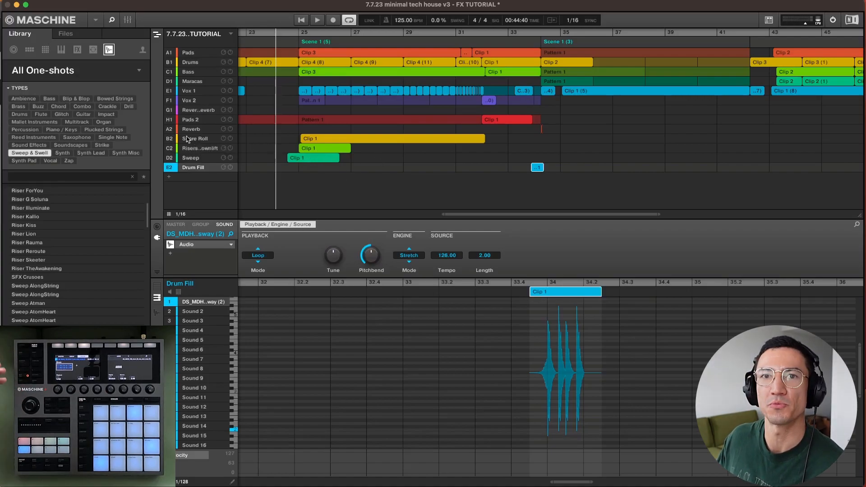
click(300, 158)
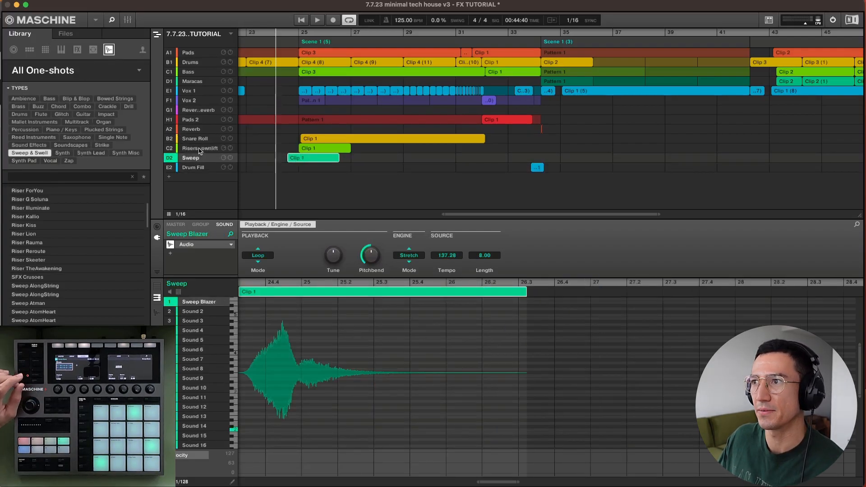
click(198, 168)
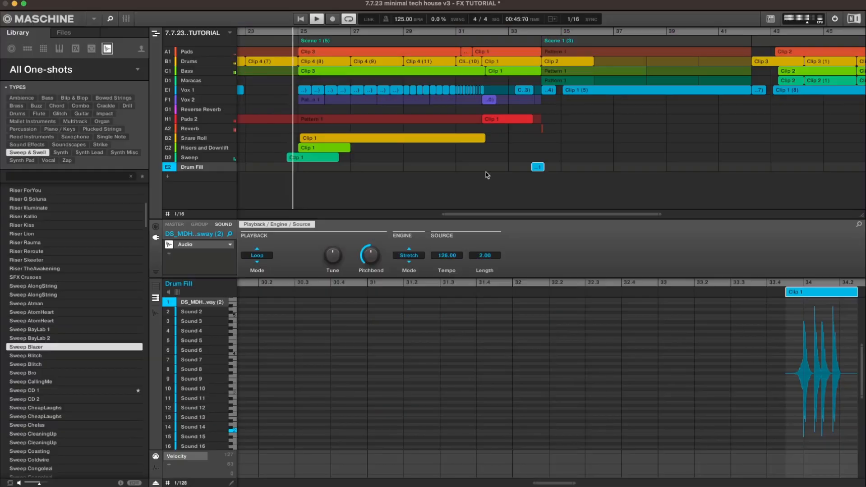
click(349, 148)
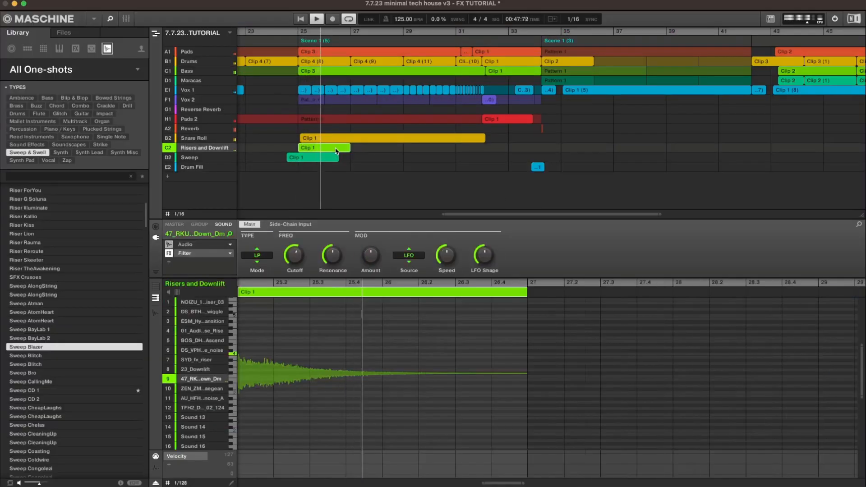
click(394, 140)
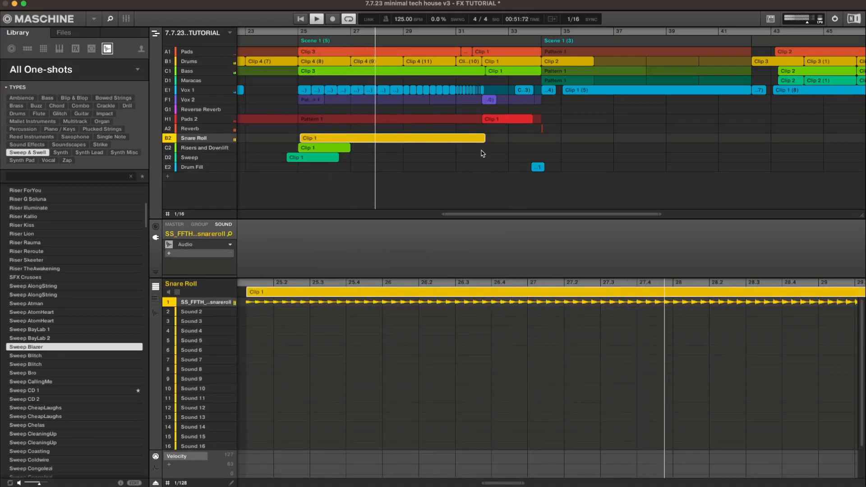
click(433, 71)
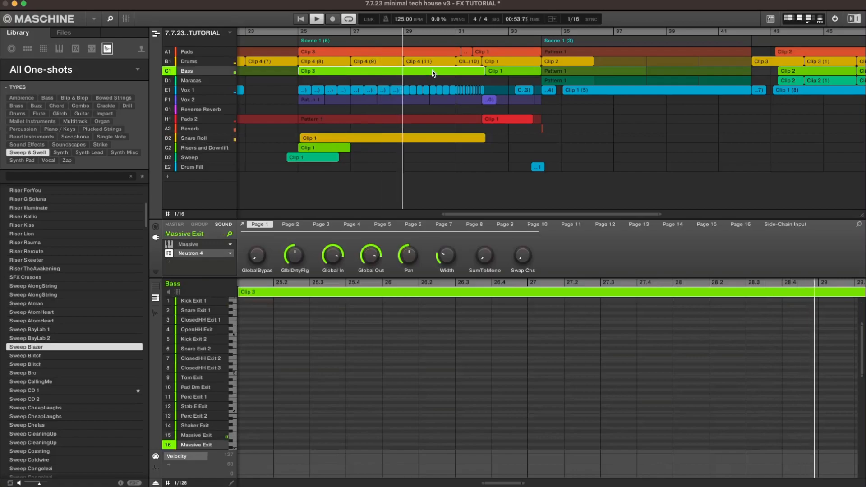
click(445, 90)
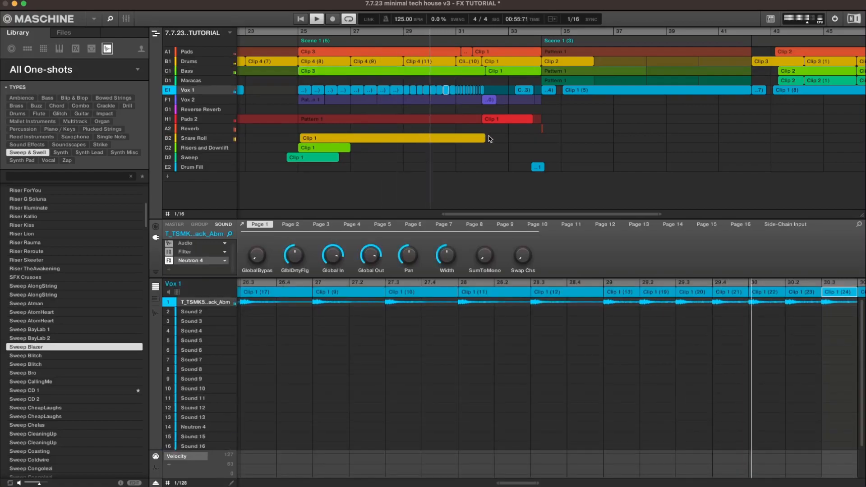
click(496, 120)
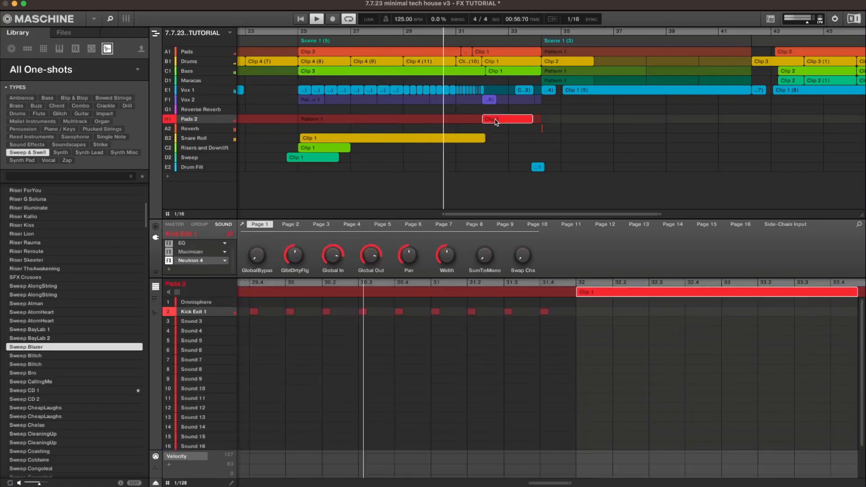
click(538, 167)
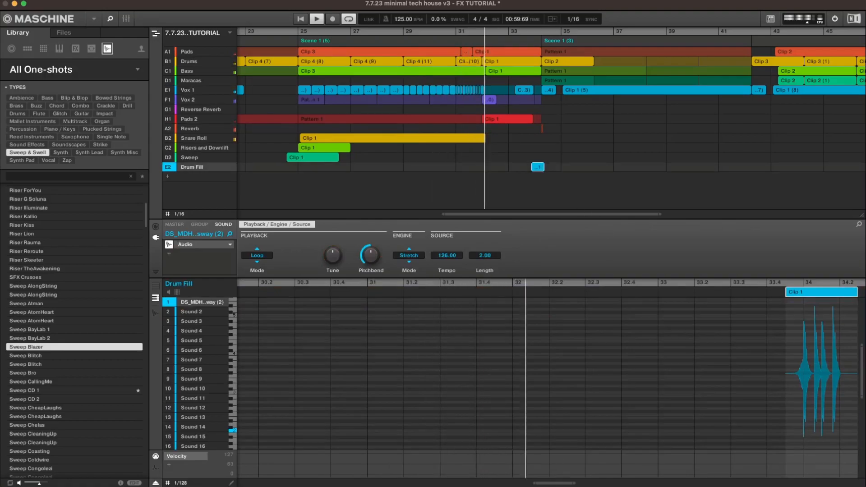
drag(557, 484, 577, 486)
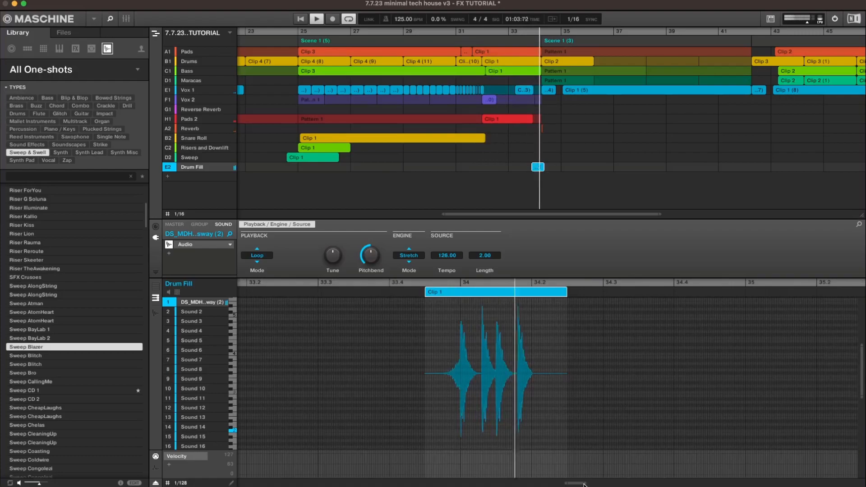